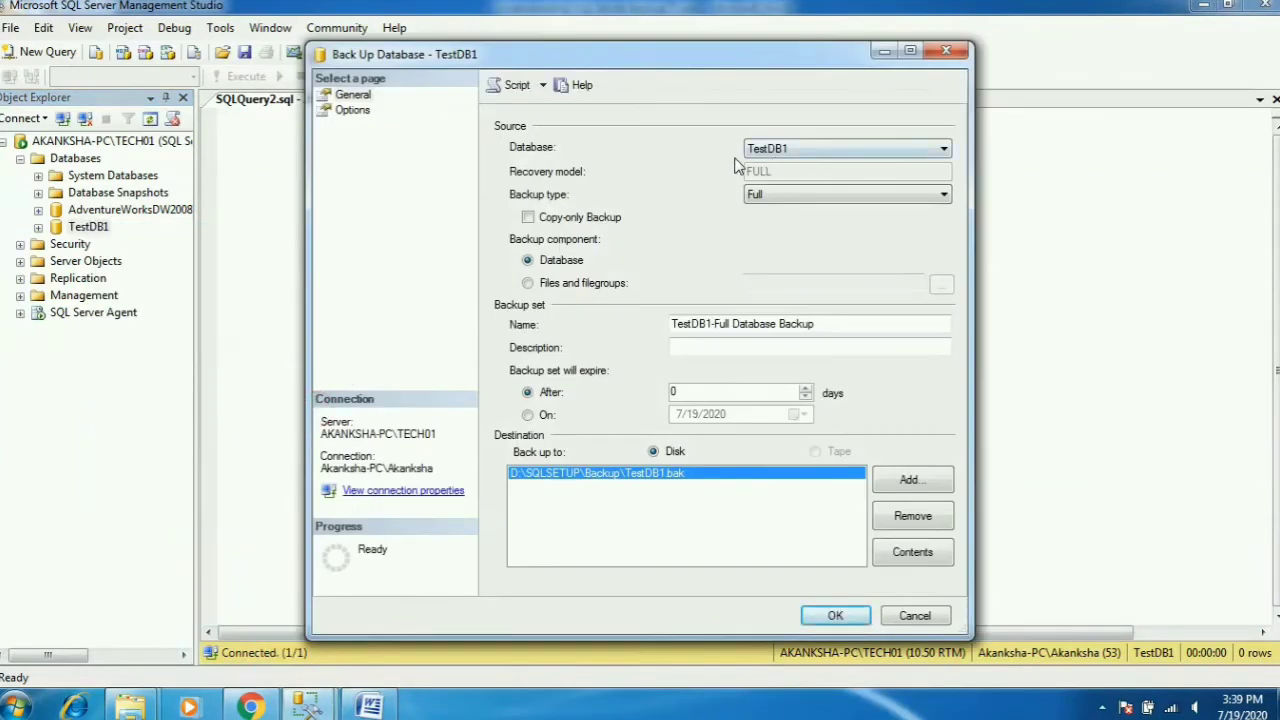
# Step: Set the TestDB1 backup type to Full and remove the default TestDB1.bak disk destination
pyautogui.click(782, 196)
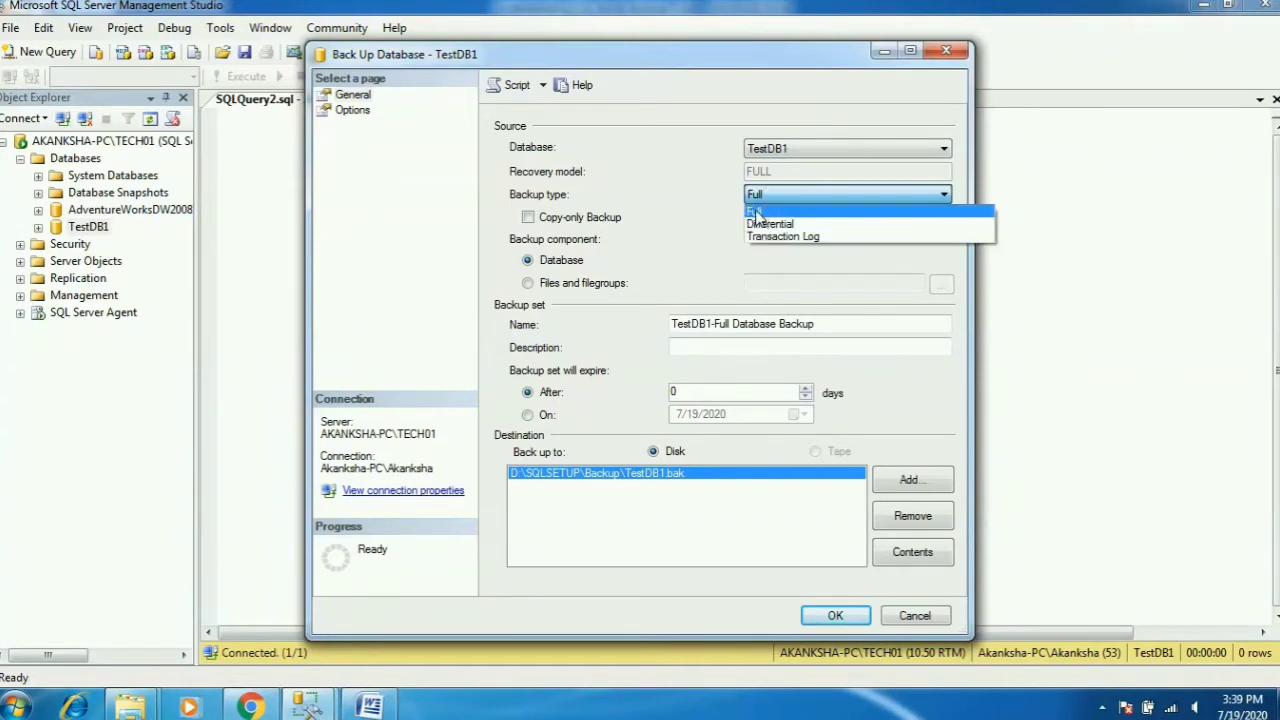
pyautogui.click(770, 211)
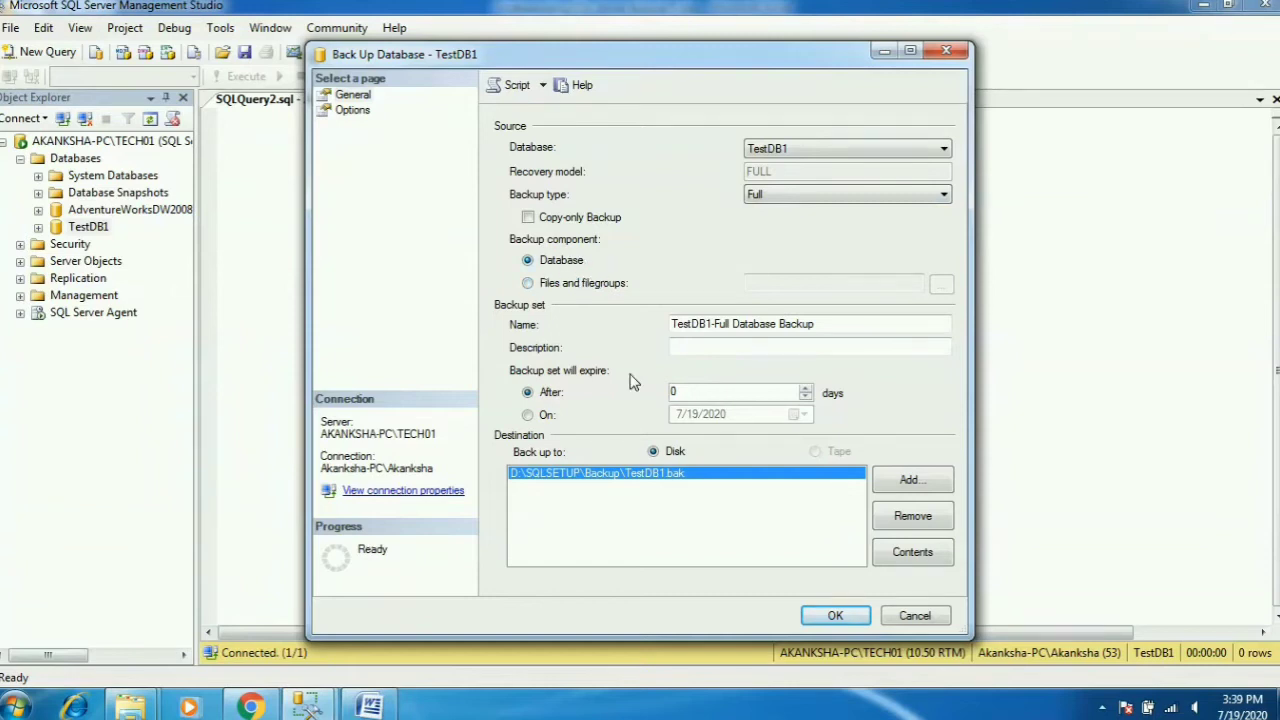
pyautogui.click(912, 515)
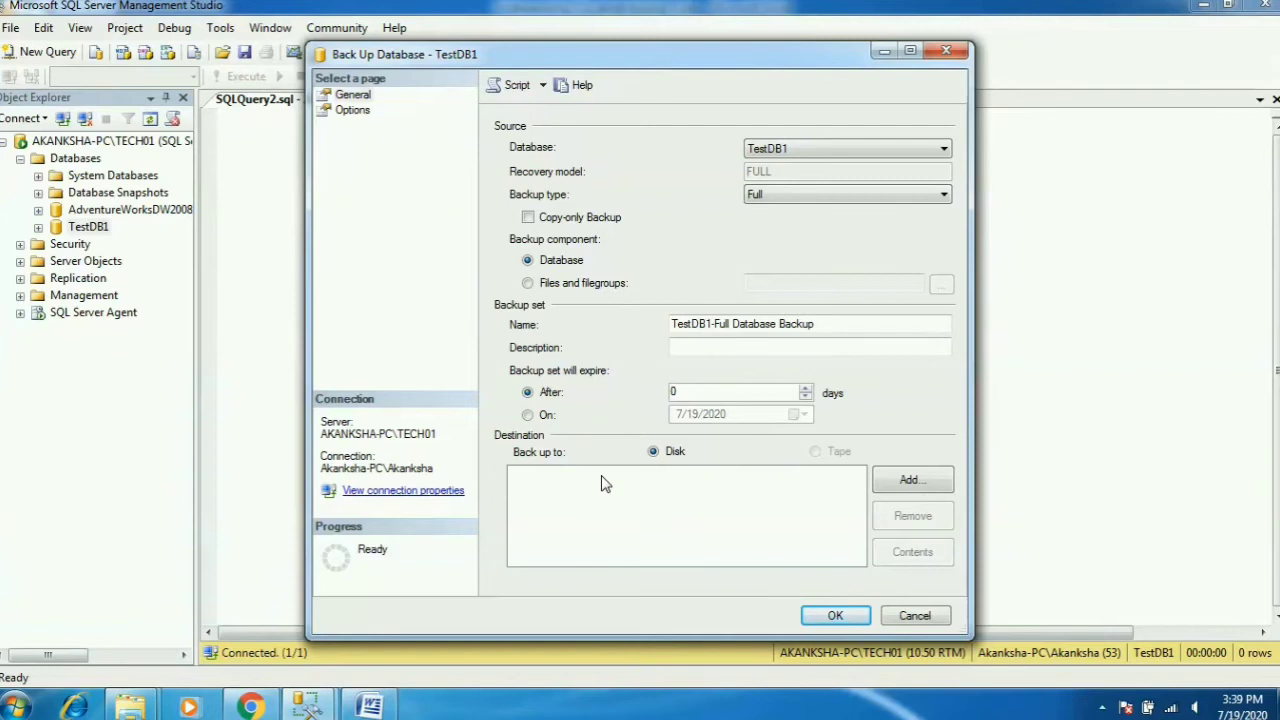
pyautogui.click(896, 486)
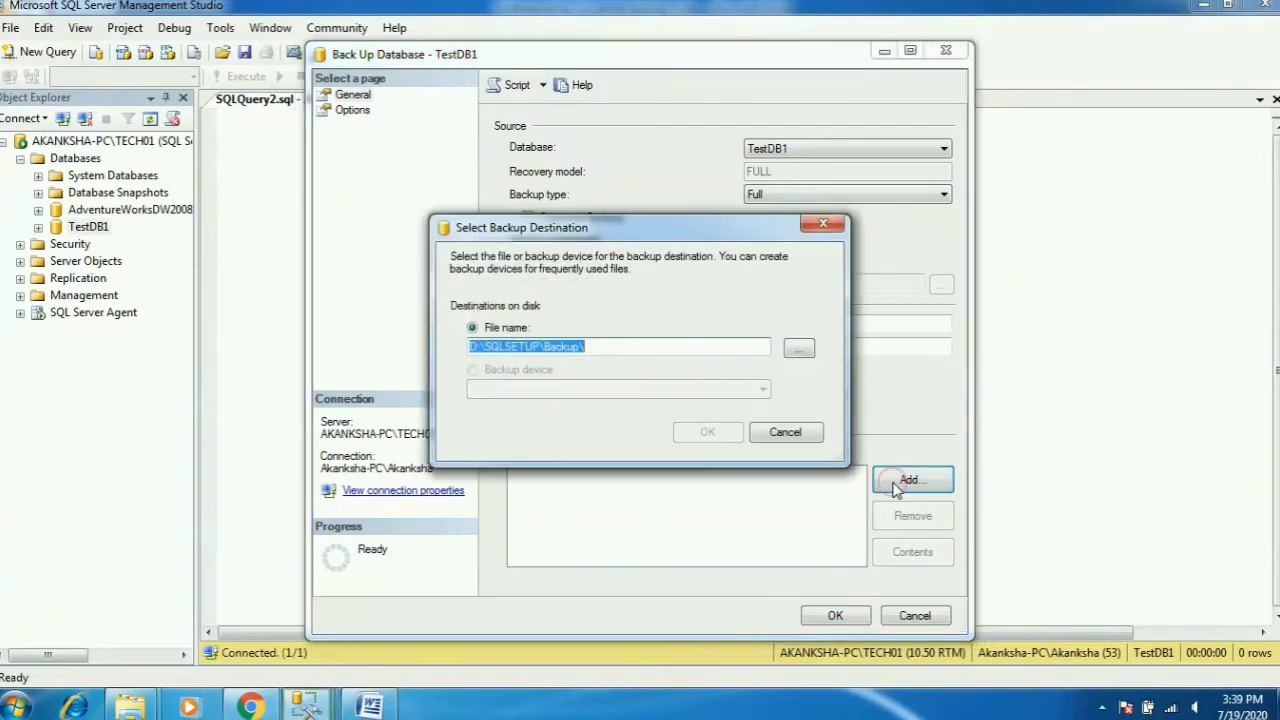
pyautogui.click(798, 350)
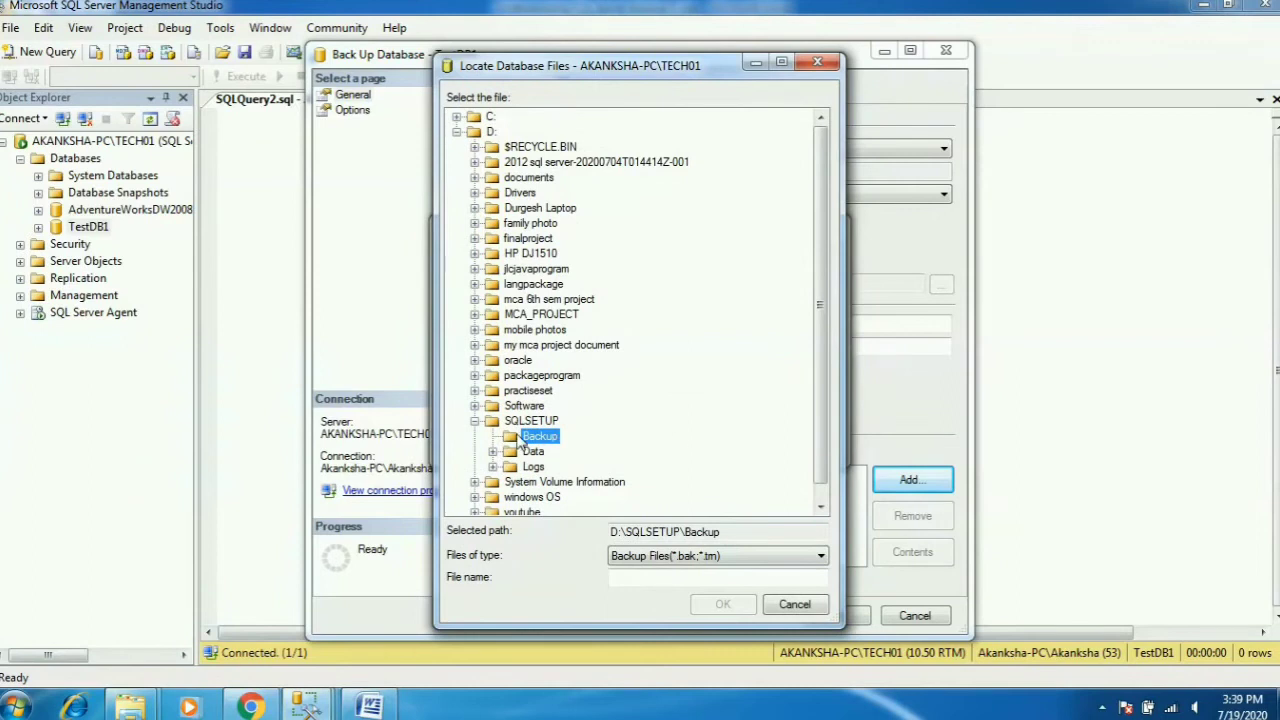
pyautogui.click(625, 580)
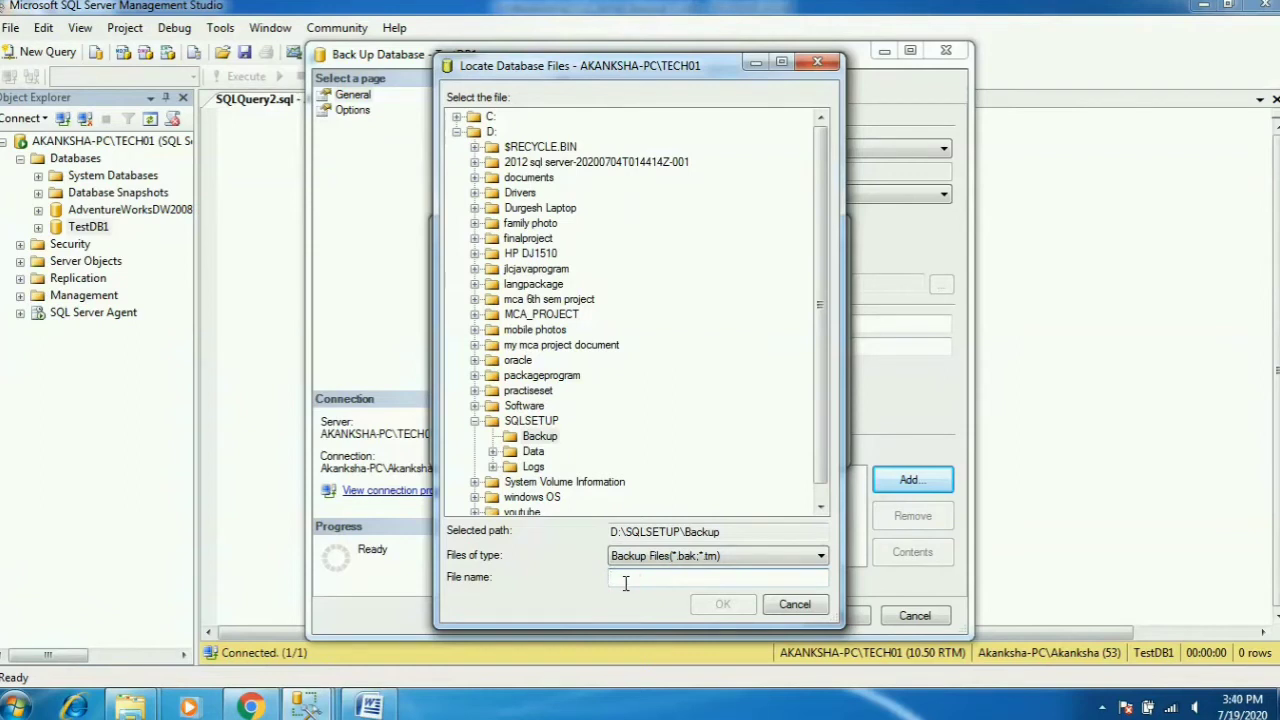
pyautogui.write('Backup_')
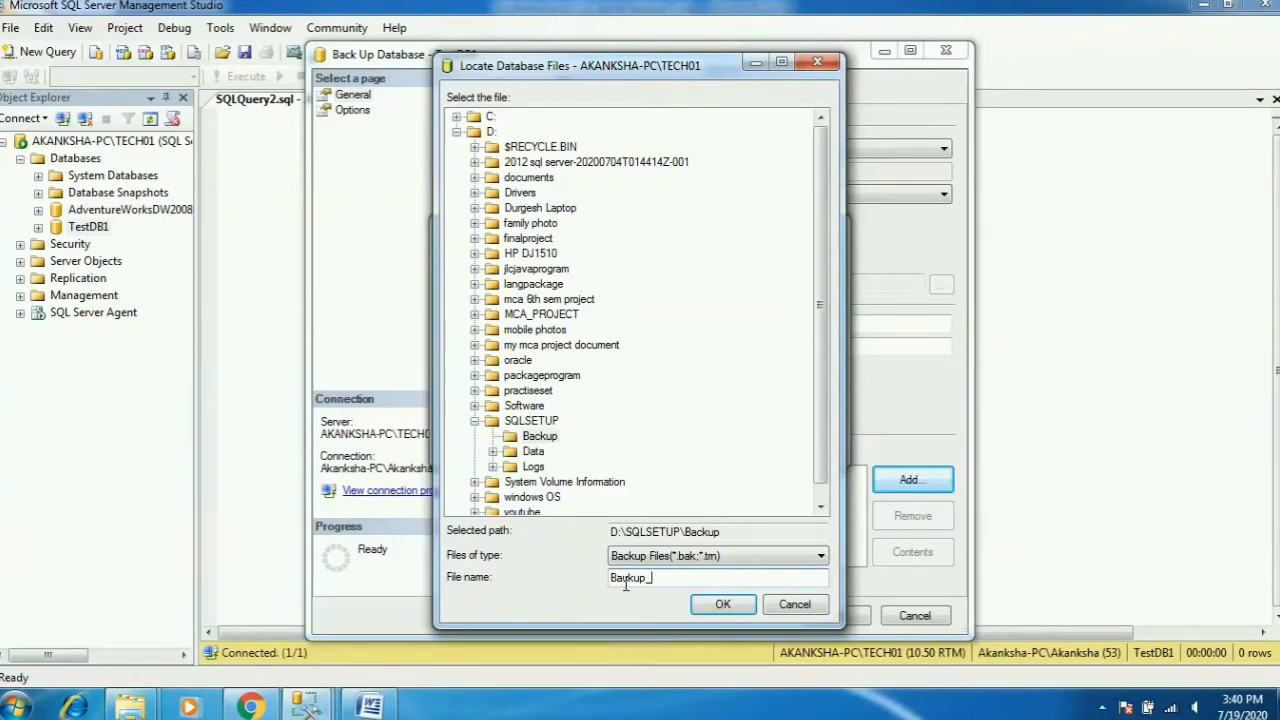
pyautogui.write('Full')
pyautogui.press('BackSpace')
pyautogui.write('TestDB1_full')
pyautogui.write('_1907202003')
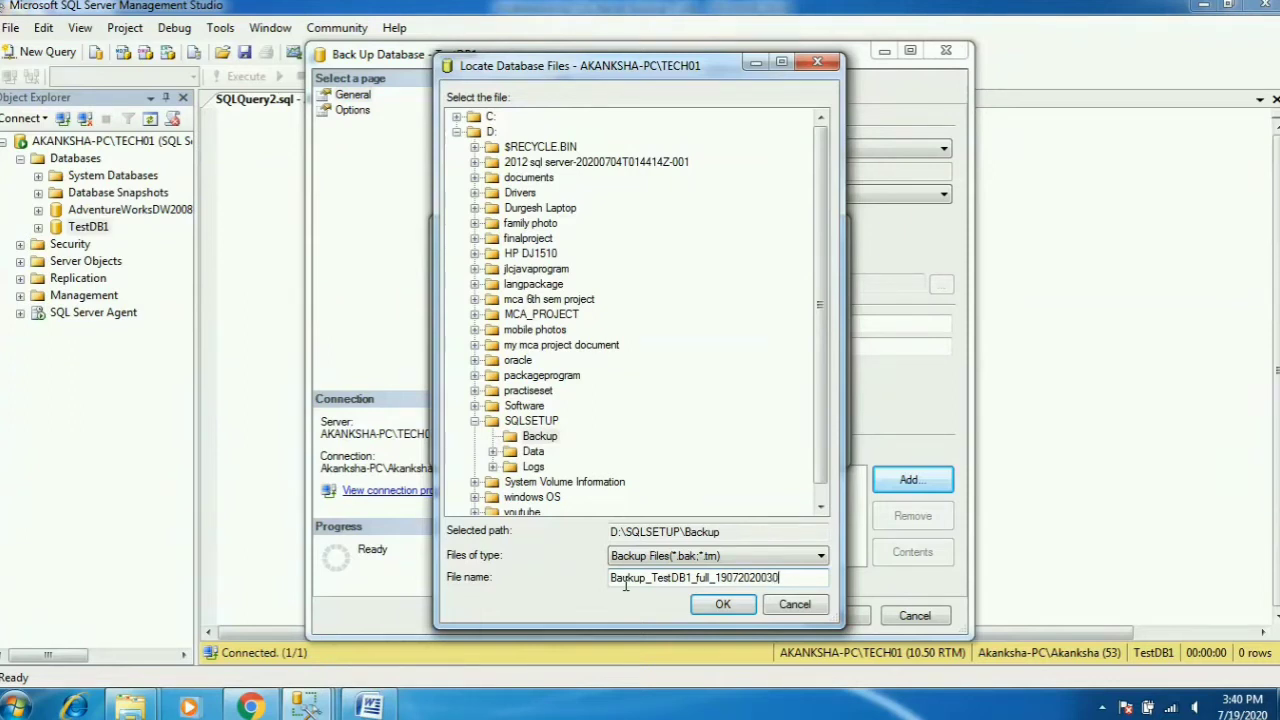
pyautogui.write('0pm.bkp')
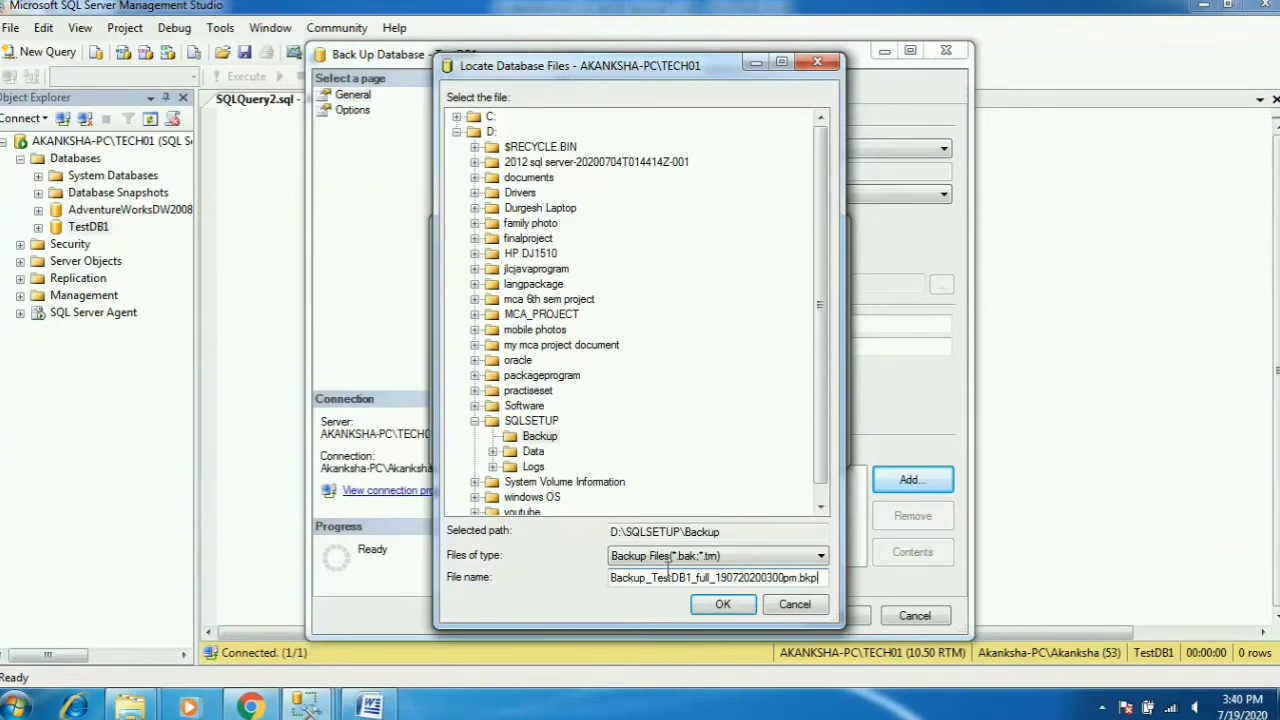
pyautogui.click(721, 603)
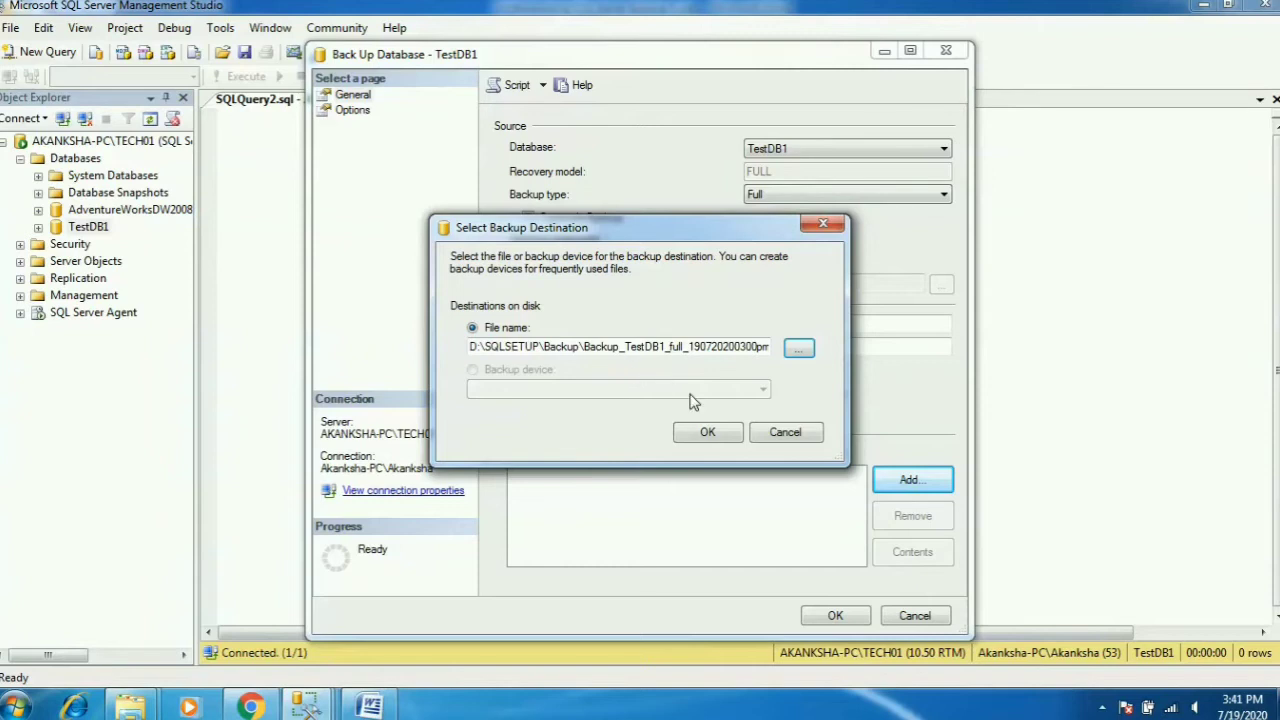
pyautogui.click(707, 431)
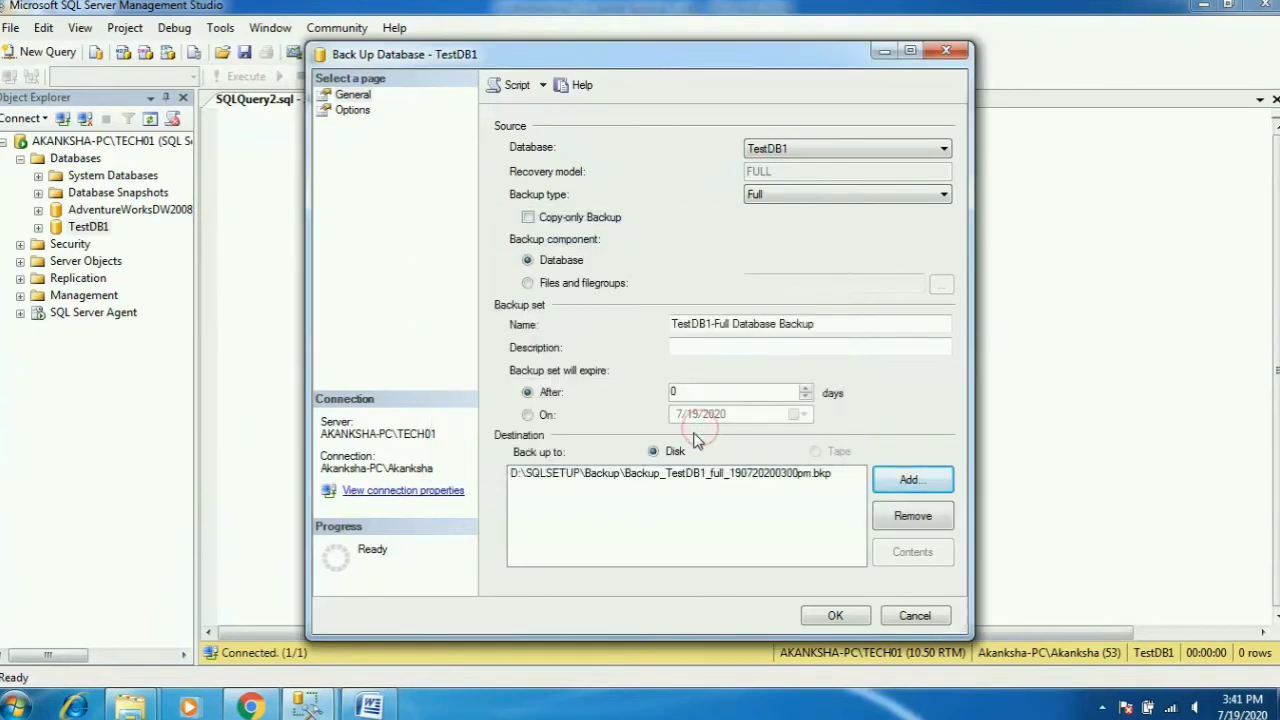
# Step: Enable verifying the backup when finished and set the backup compression to Compress backup
pyautogui.click(353, 110)
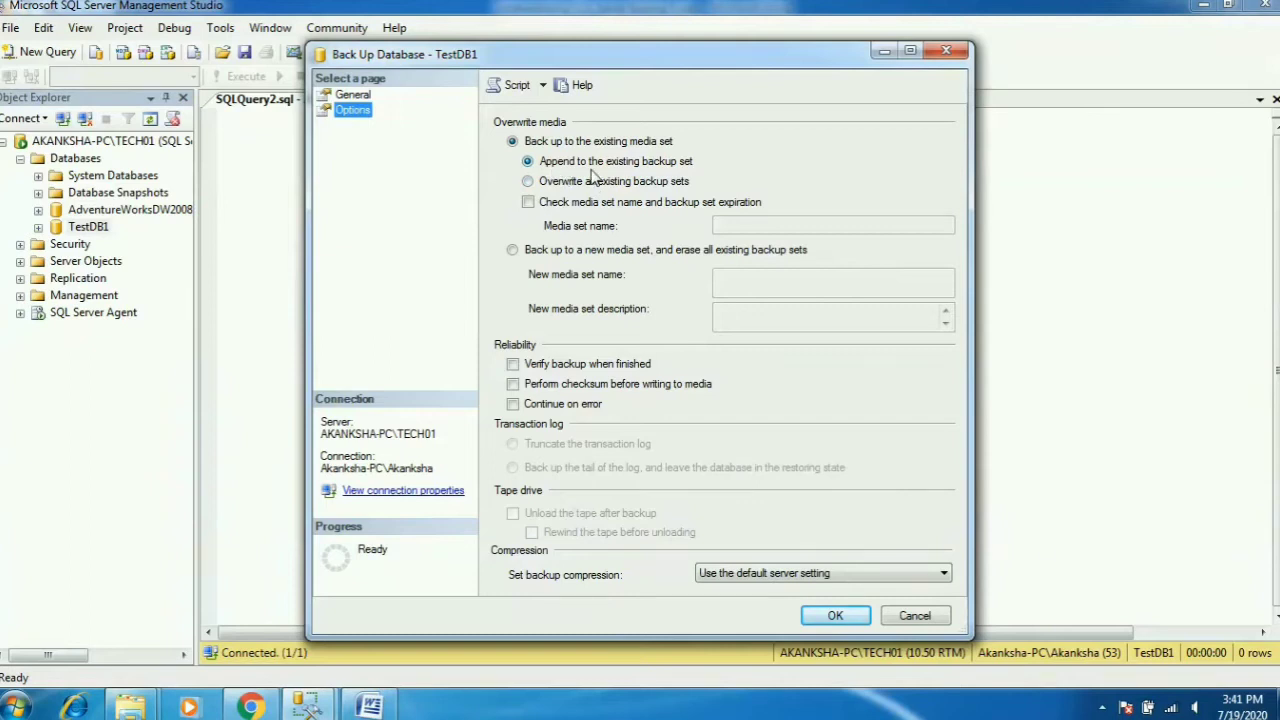
pyautogui.click(512, 366)
pyautogui.click(737, 573)
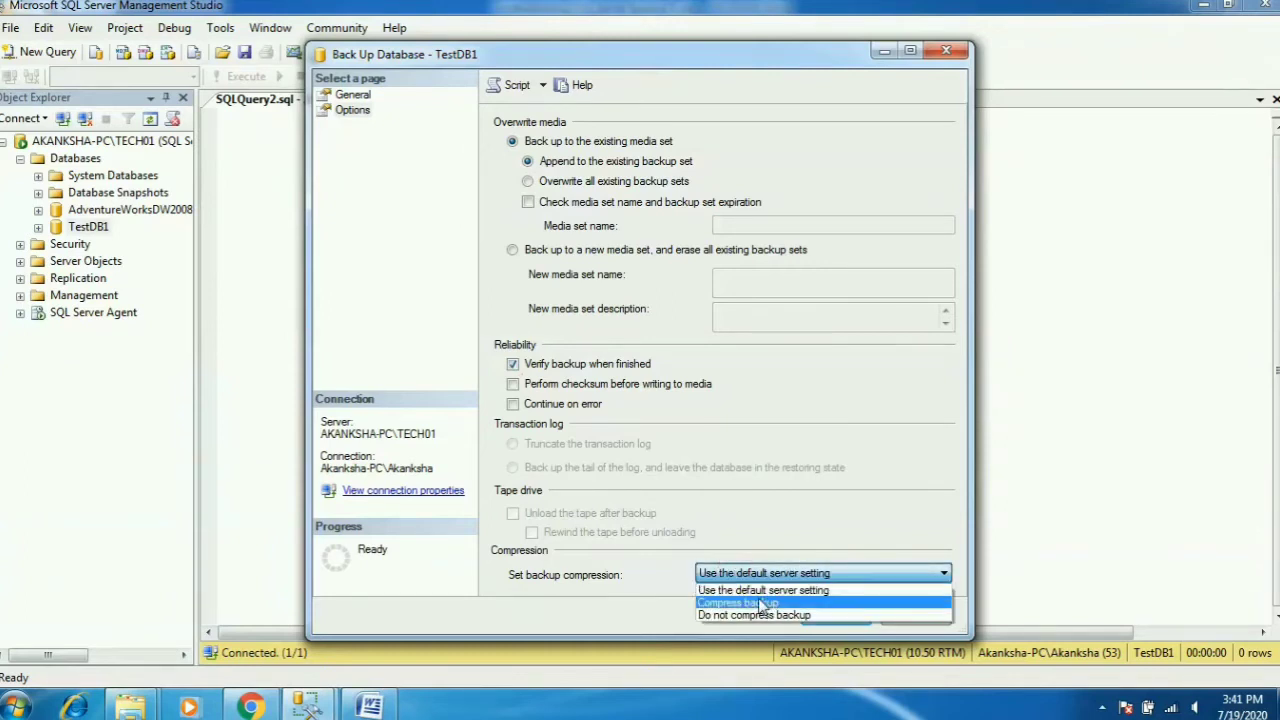
pyautogui.click(762, 604)
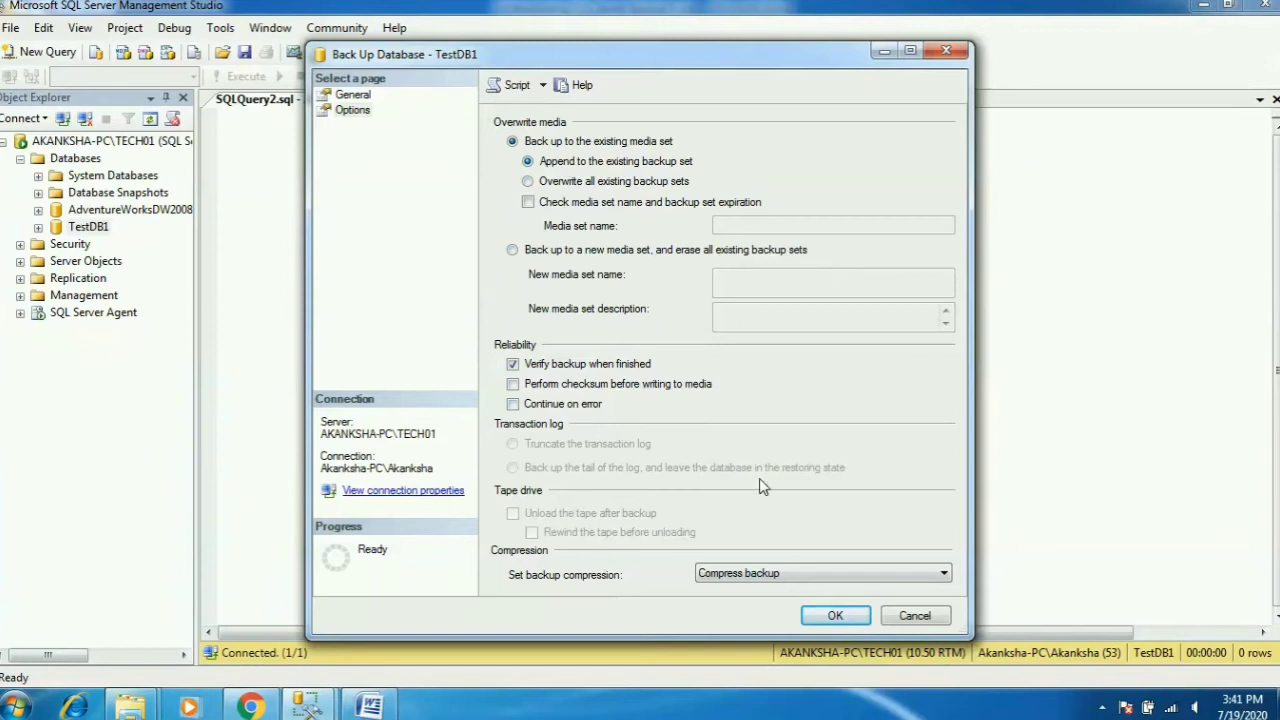
# Step: Script the configured TestDB1 backup to a query window for review, and run the backup
pyautogui.click(514, 87)
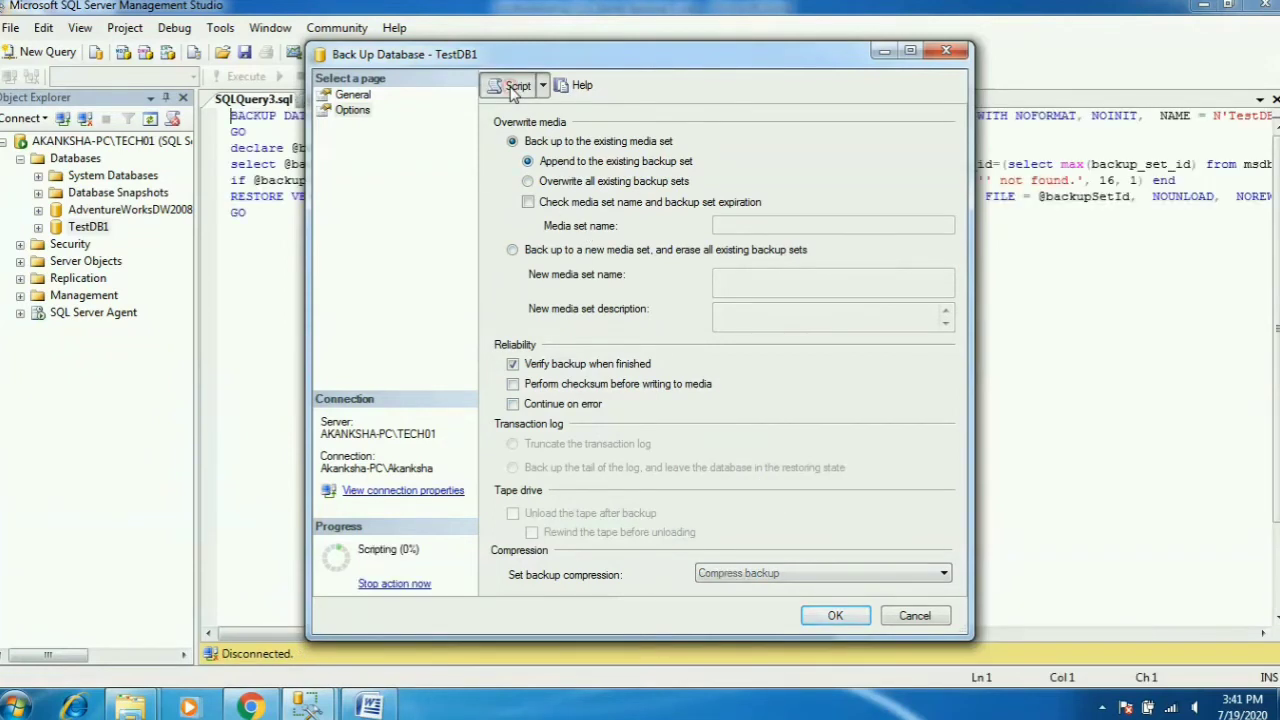
pyautogui.click(883, 51)
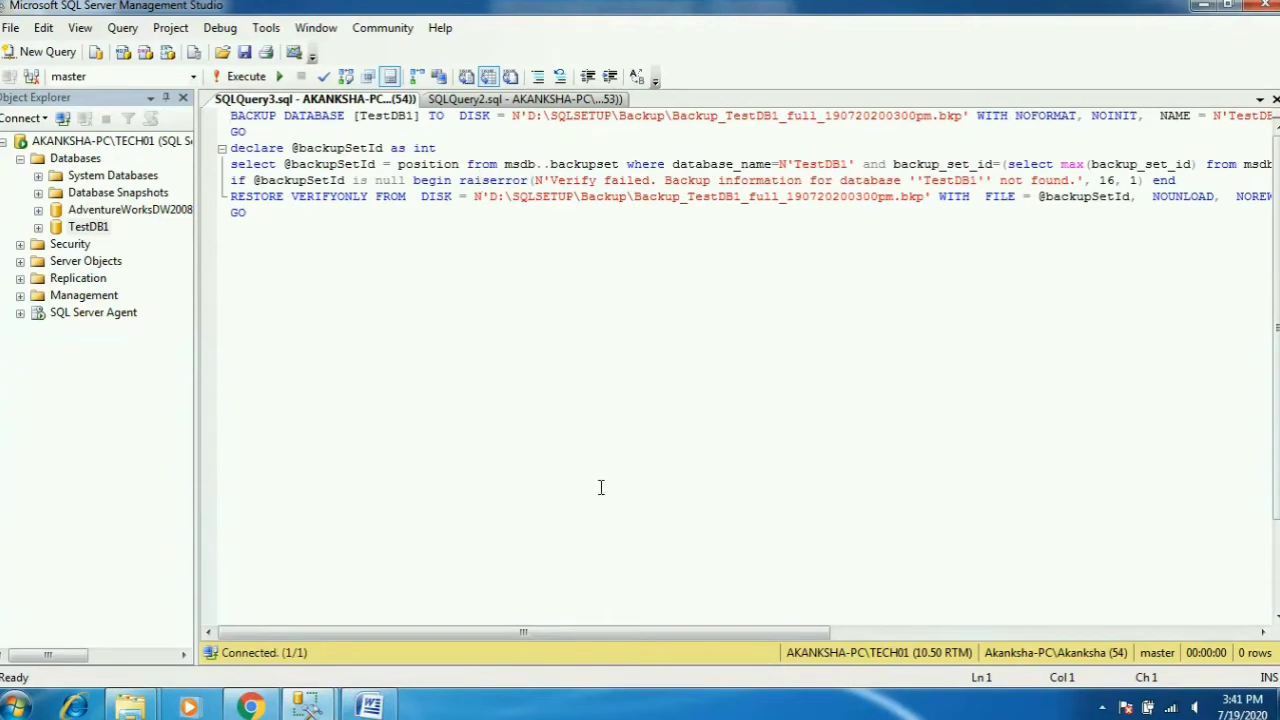
pyautogui.click(306, 706)
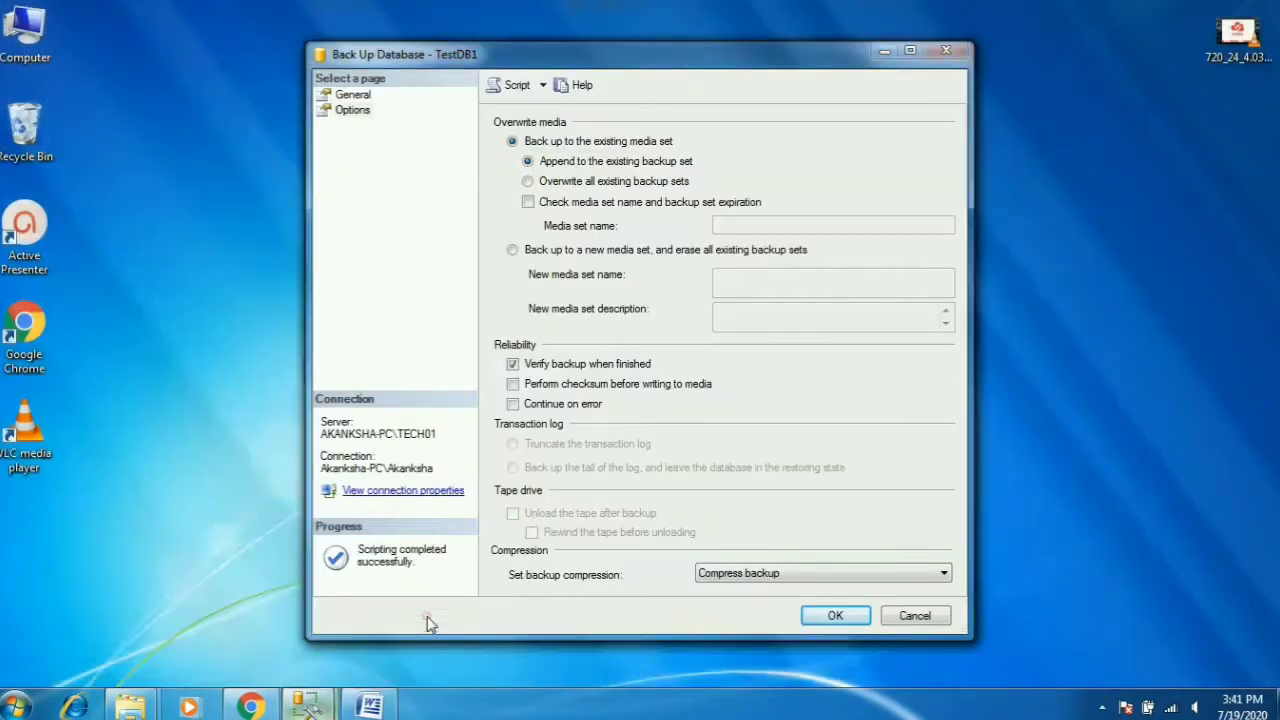
pyautogui.click(427, 616)
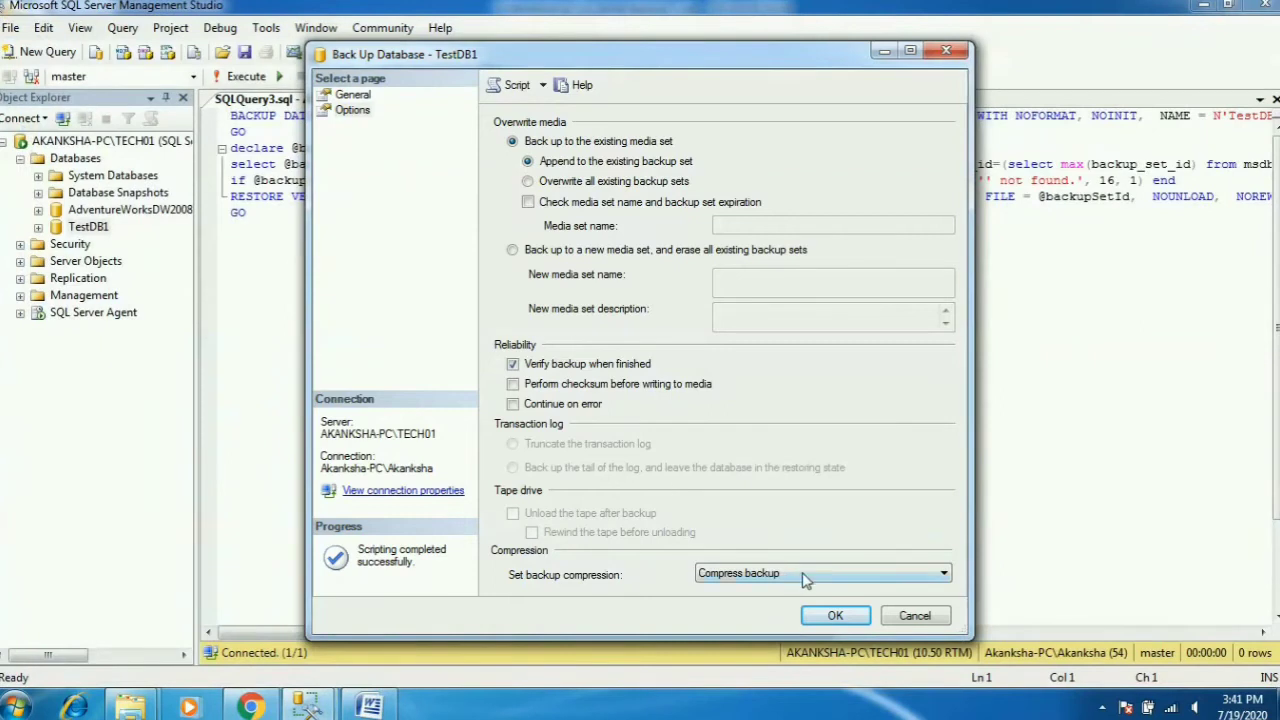
pyautogui.click(833, 615)
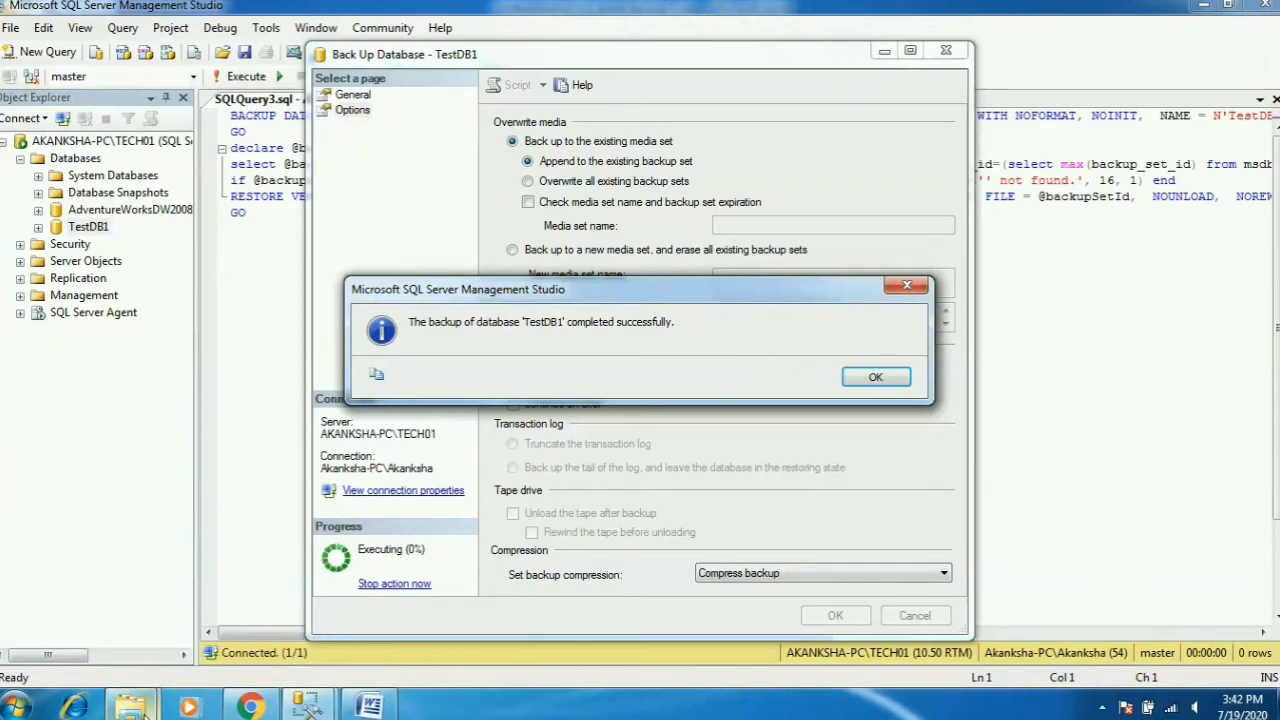
# Step: Switch to Windows Explorer and check the backup file in D:\SQLSETUP\Backup, widening the Name column to show its full name
pyautogui.moveTo(143, 708)
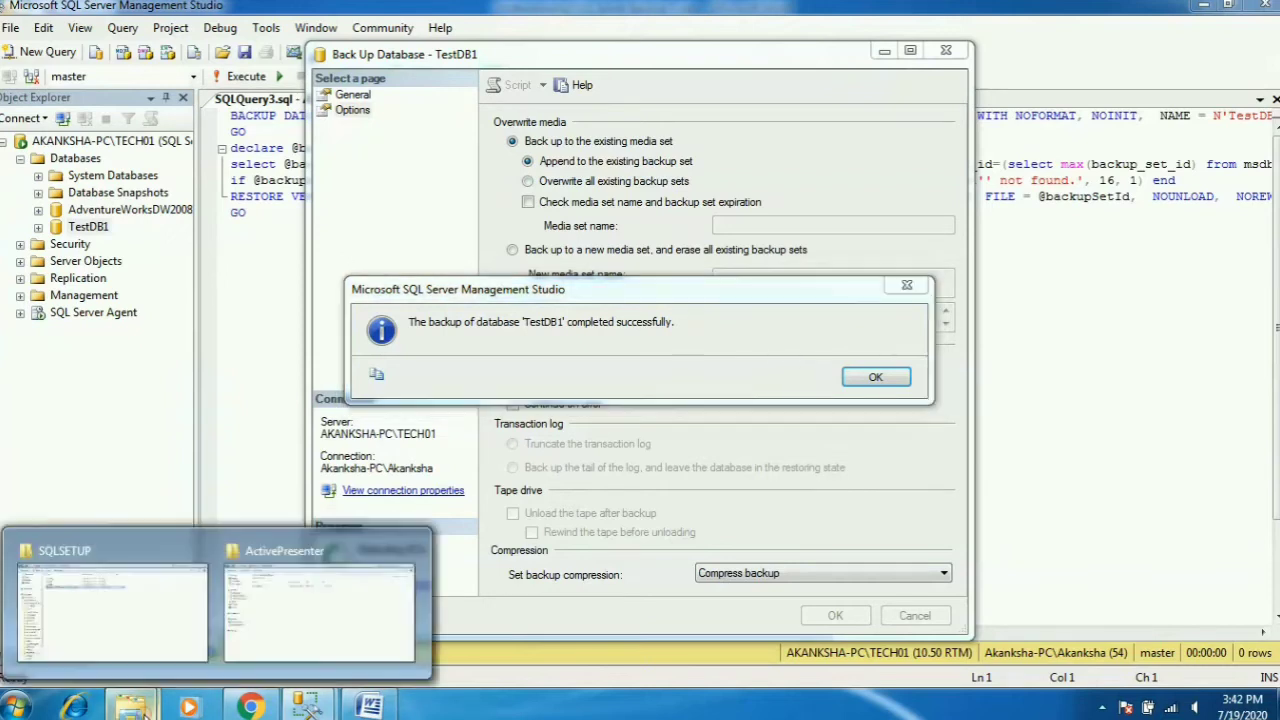
pyautogui.click(135, 635)
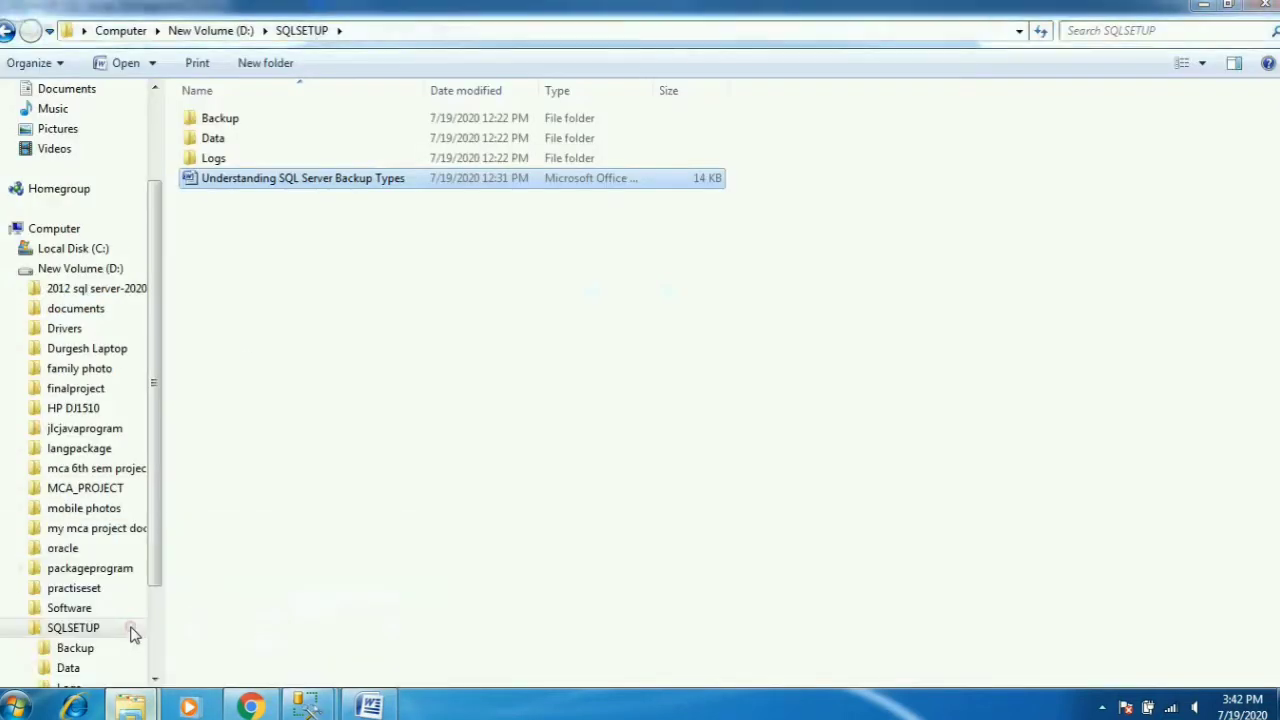
pyautogui.doubleClick(240, 120)
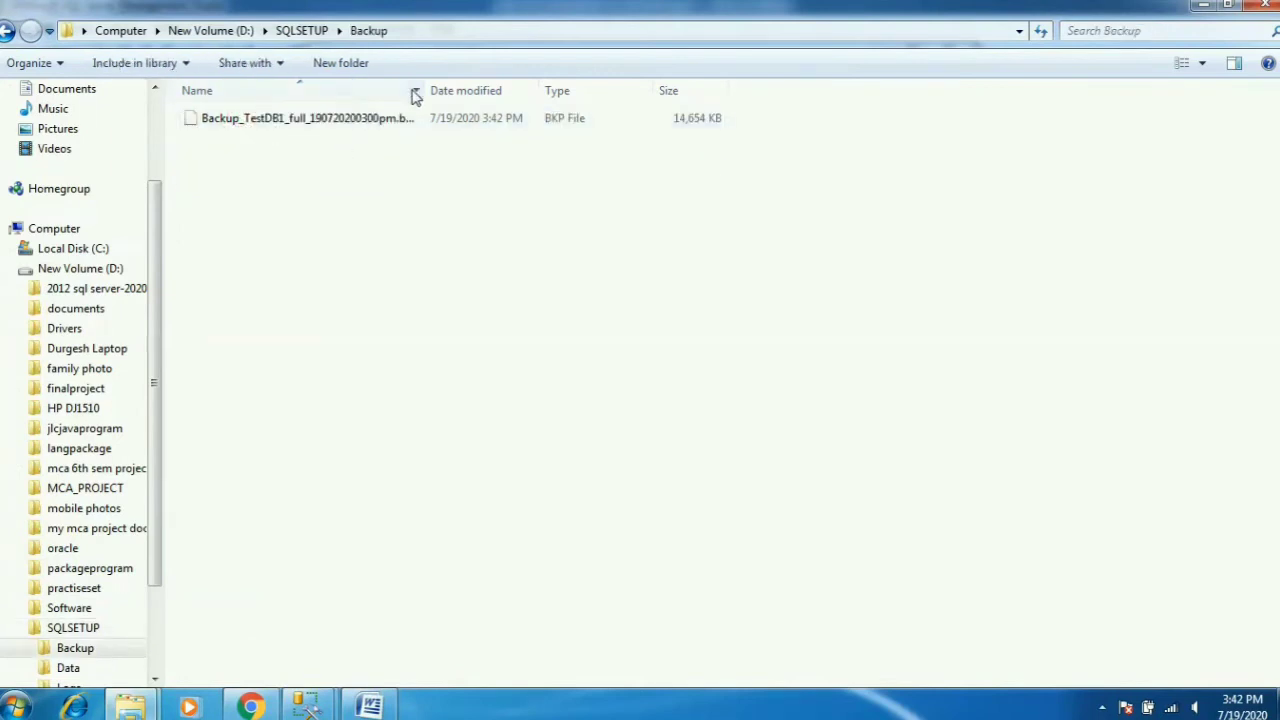
pyautogui.moveTo(426, 89); pyautogui.dragTo(626, 154)
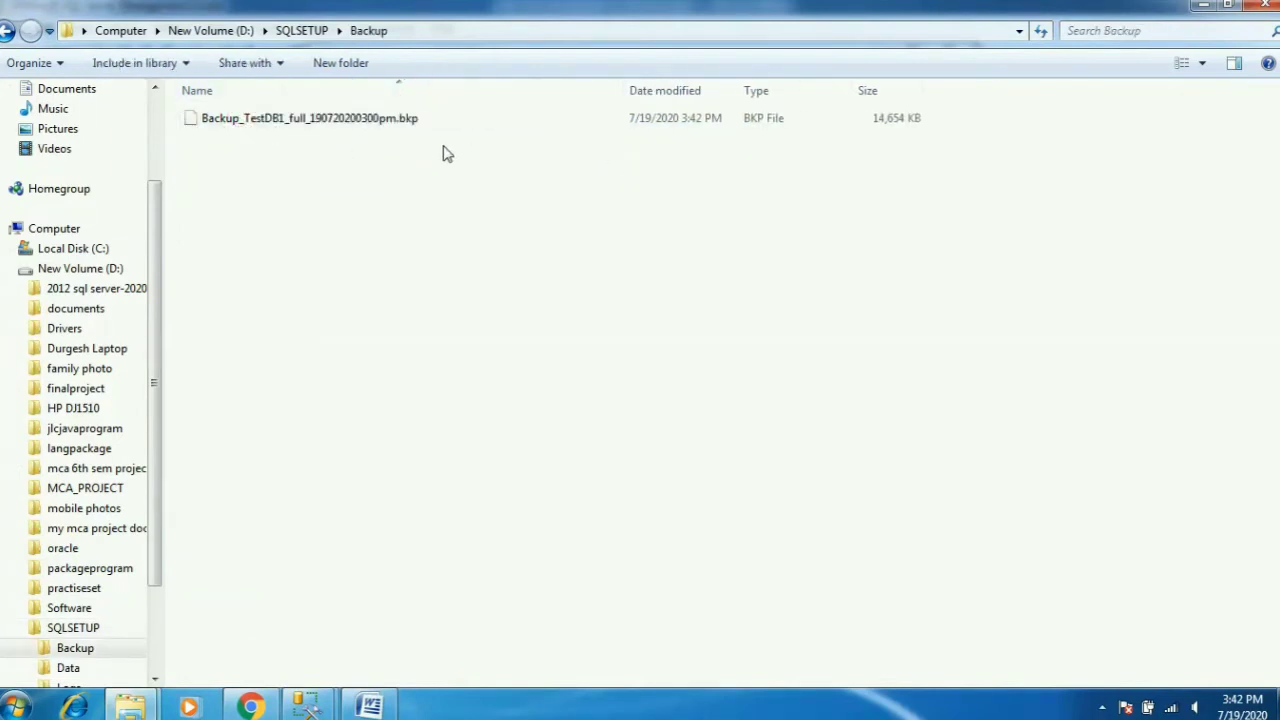
pyautogui.click(386, 120)
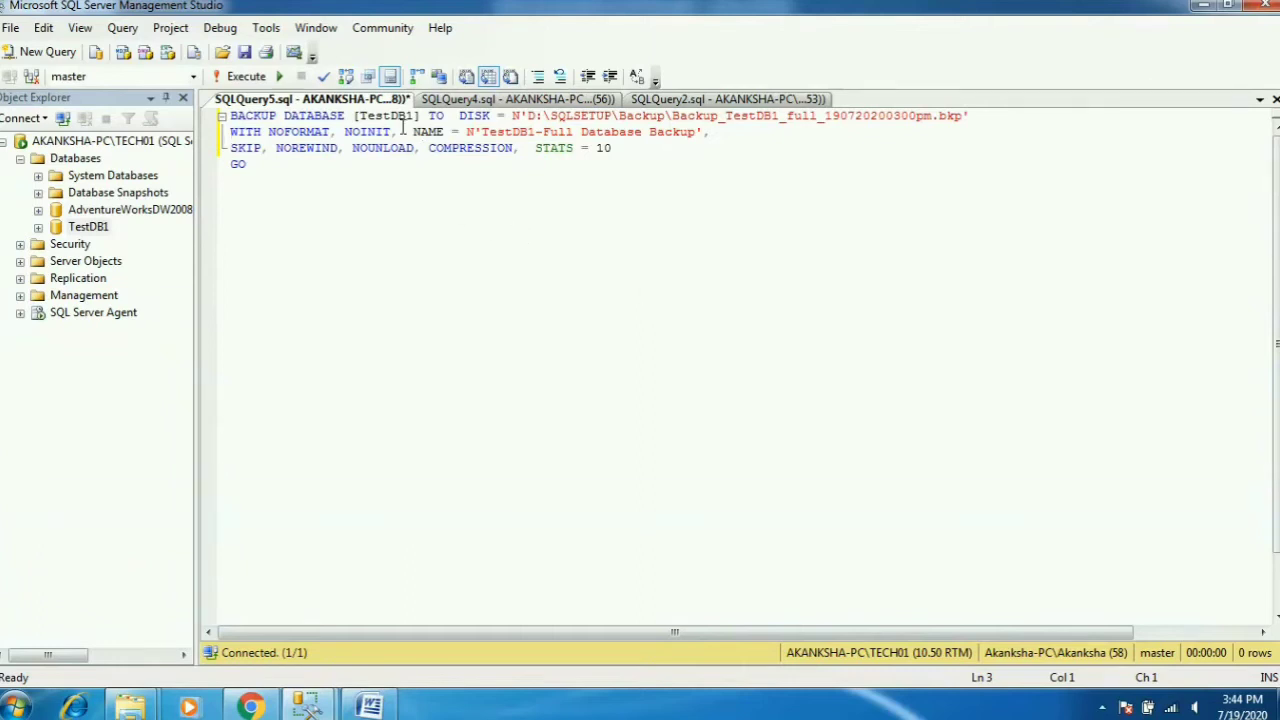
# Step: Examine the NOFORMAT, NOINIT, NOREWIND and NOUNLOAD options in the TestDB1 backup query
pyautogui.moveTo(400, 134); pyautogui.dragTo(269, 134)
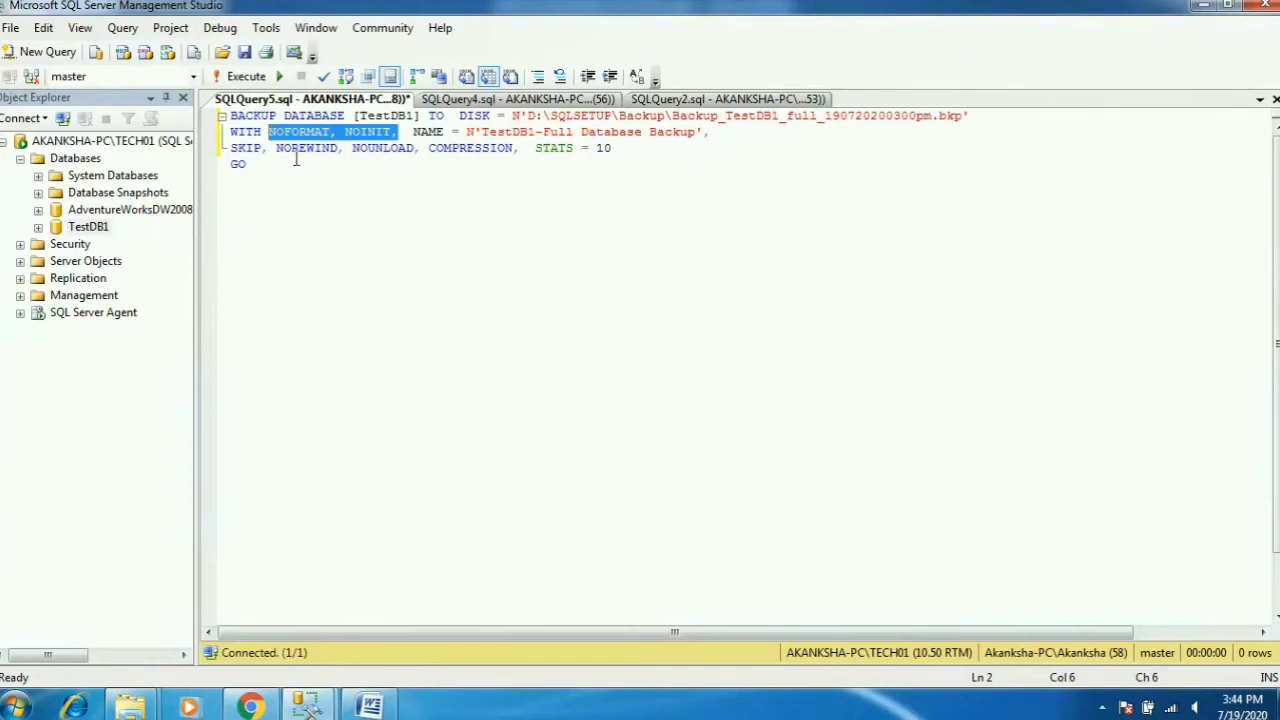
pyautogui.moveTo(276, 148); pyautogui.dragTo(438, 148)
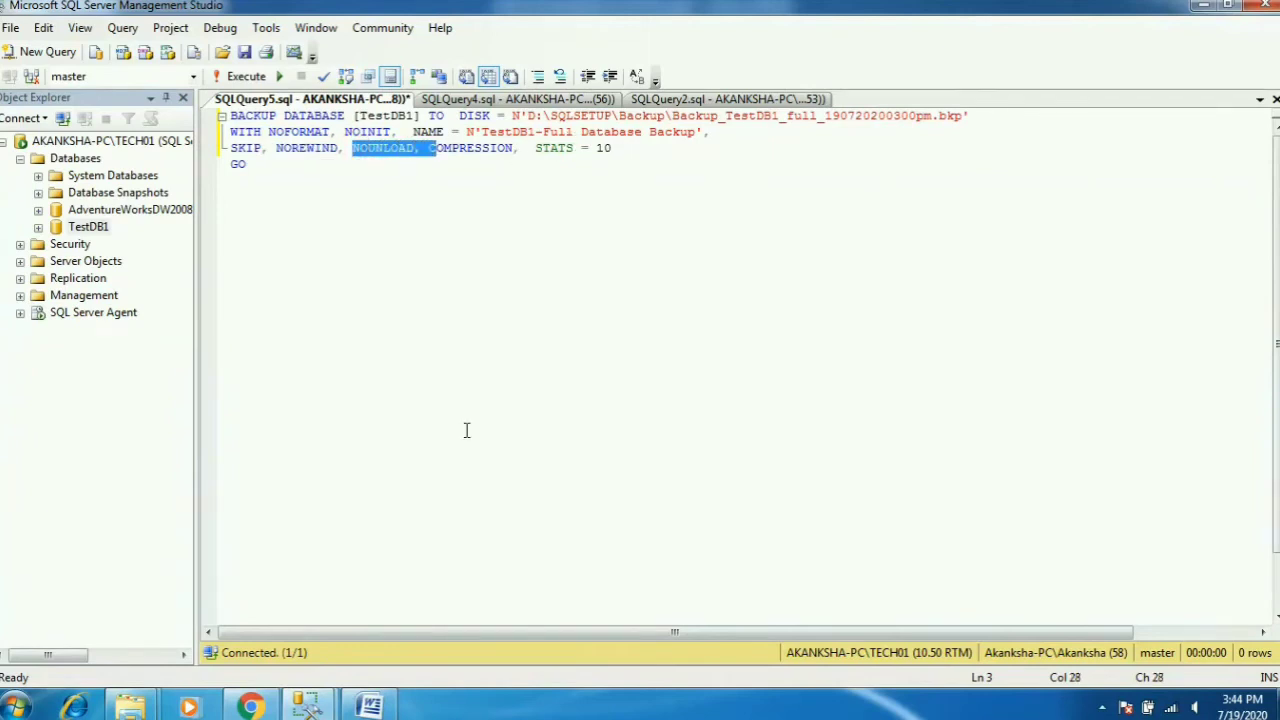
# Step: Switch to the Word document Understanding SQL Server Backup Types and read the definitions of the backup options from NOFORMAT to Stats = 10
pyautogui.click(370, 706)
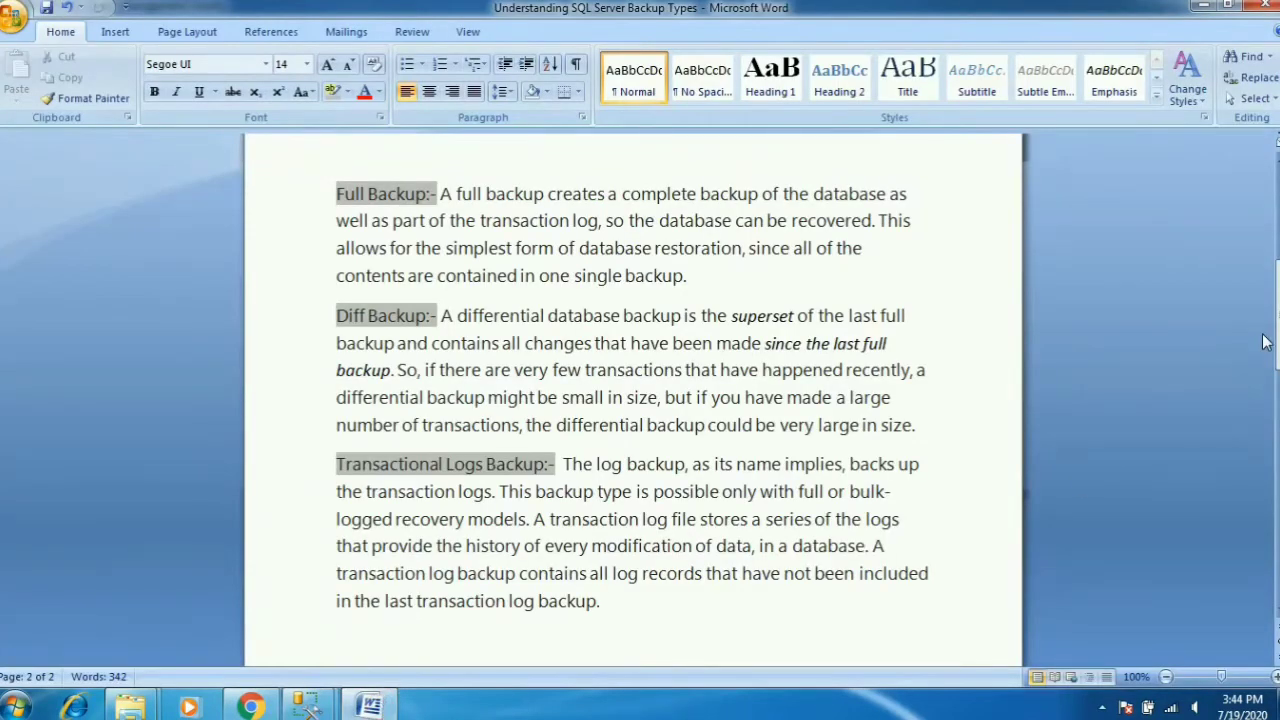
pyautogui.moveTo(1276, 335); pyautogui.dragTo(1276, 398)
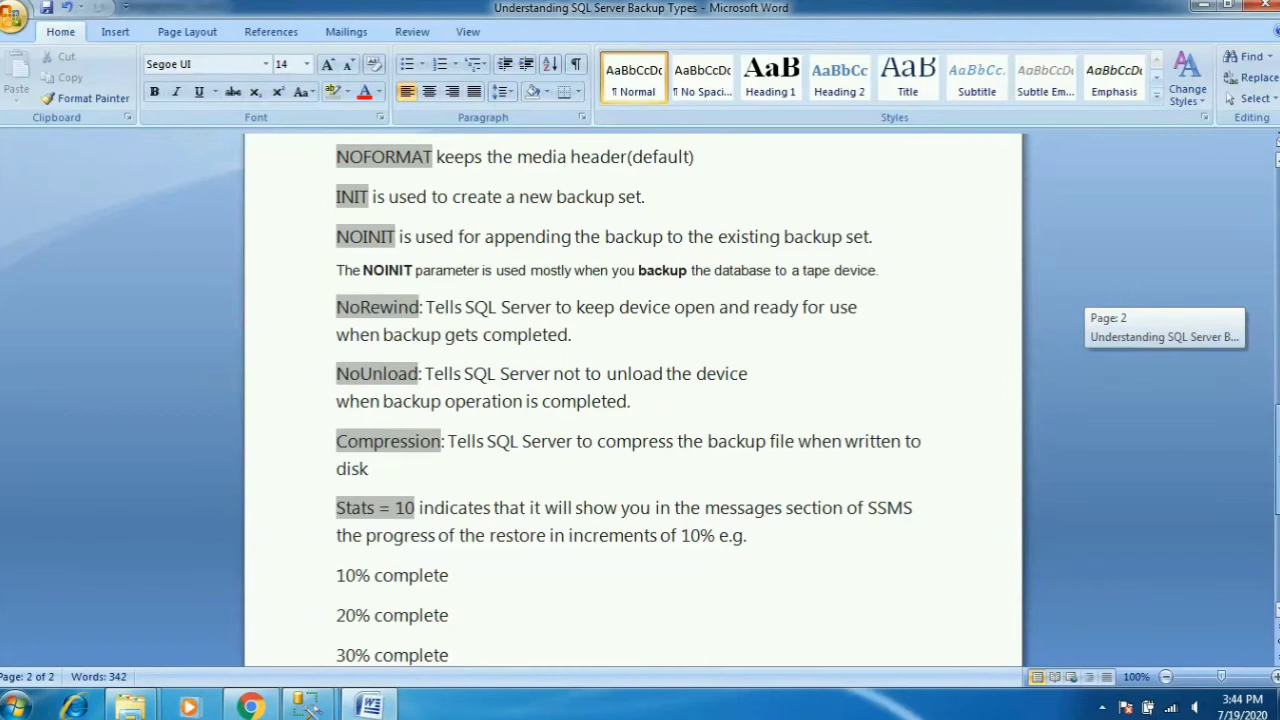
pyautogui.moveTo(1276, 398); pyautogui.dragTo(1276, 398)
pyautogui.moveTo(1278, 477); pyautogui.dragTo(1278, 473)
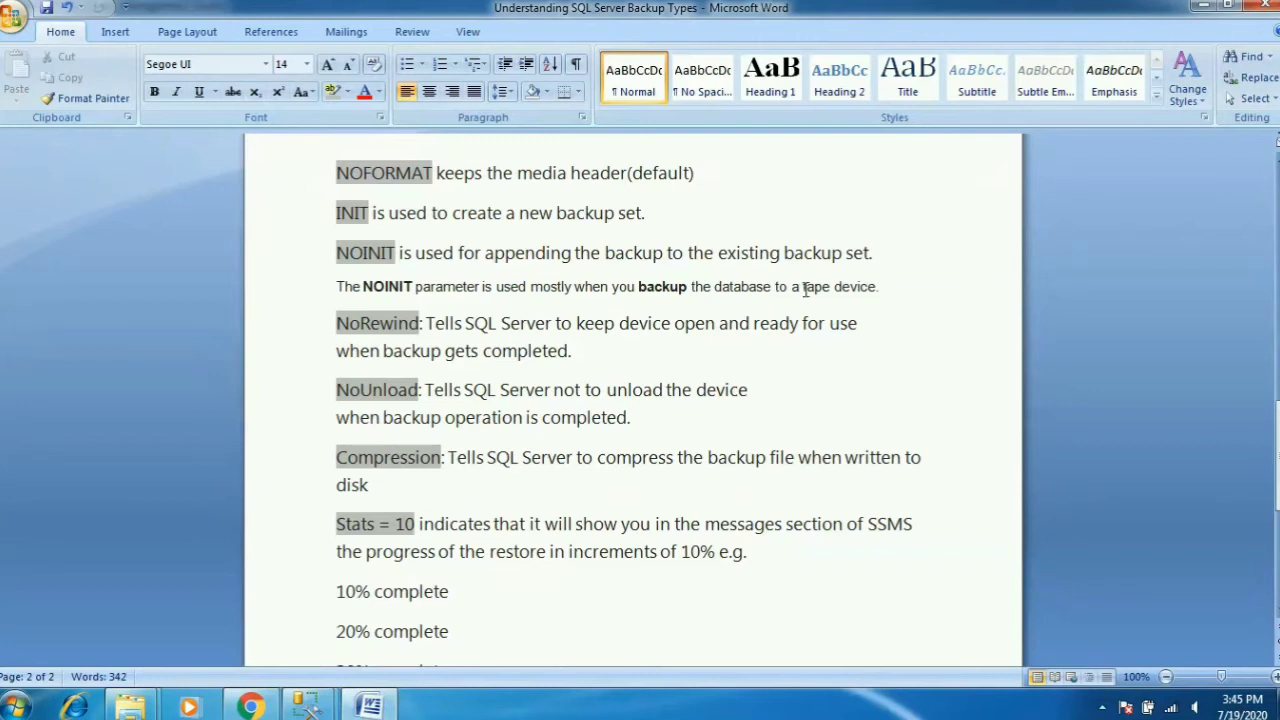
pyautogui.moveTo(883, 292); pyautogui.dragTo(622, 296)
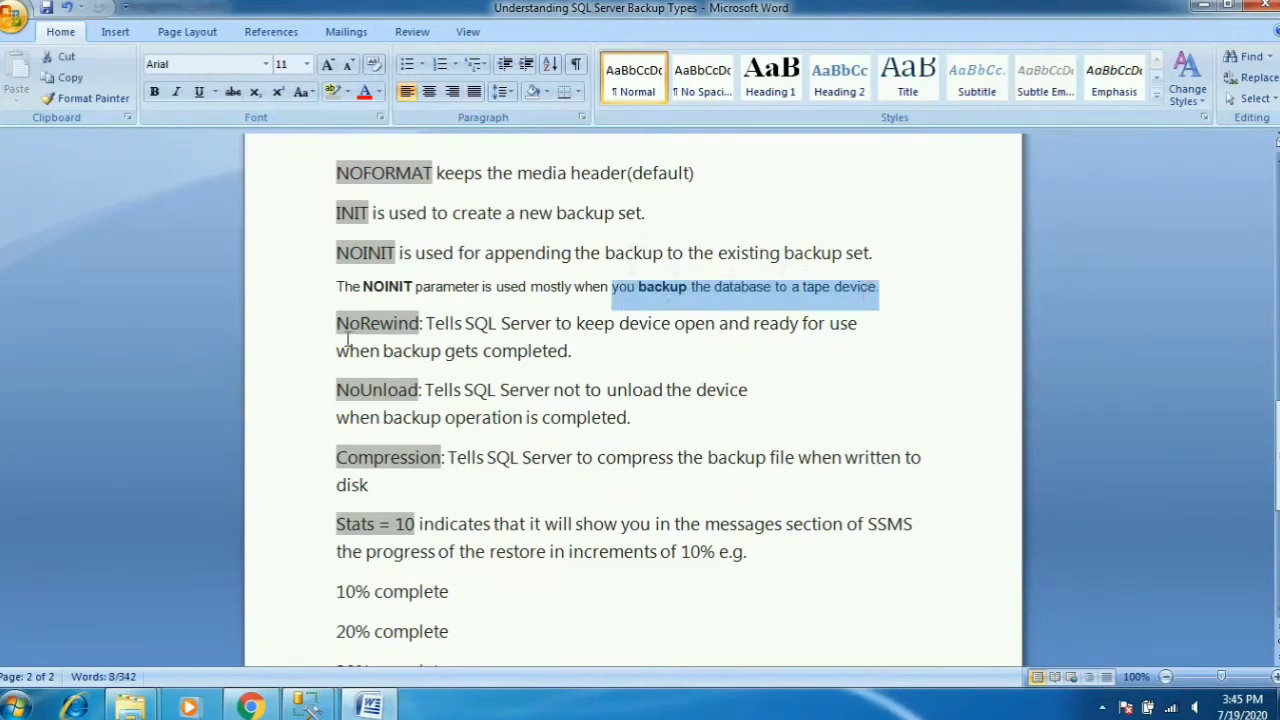
pyautogui.click(477, 320)
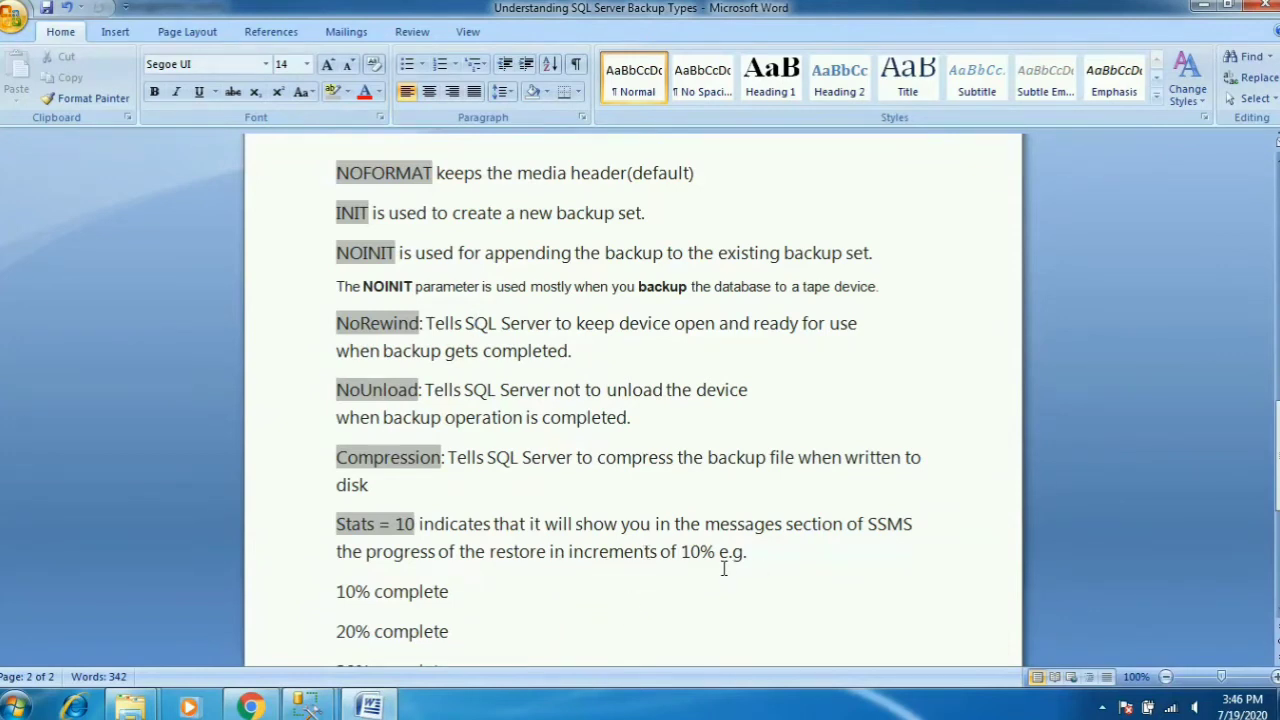
pyautogui.moveTo(1277, 457); pyautogui.dragTo(1277, 470)
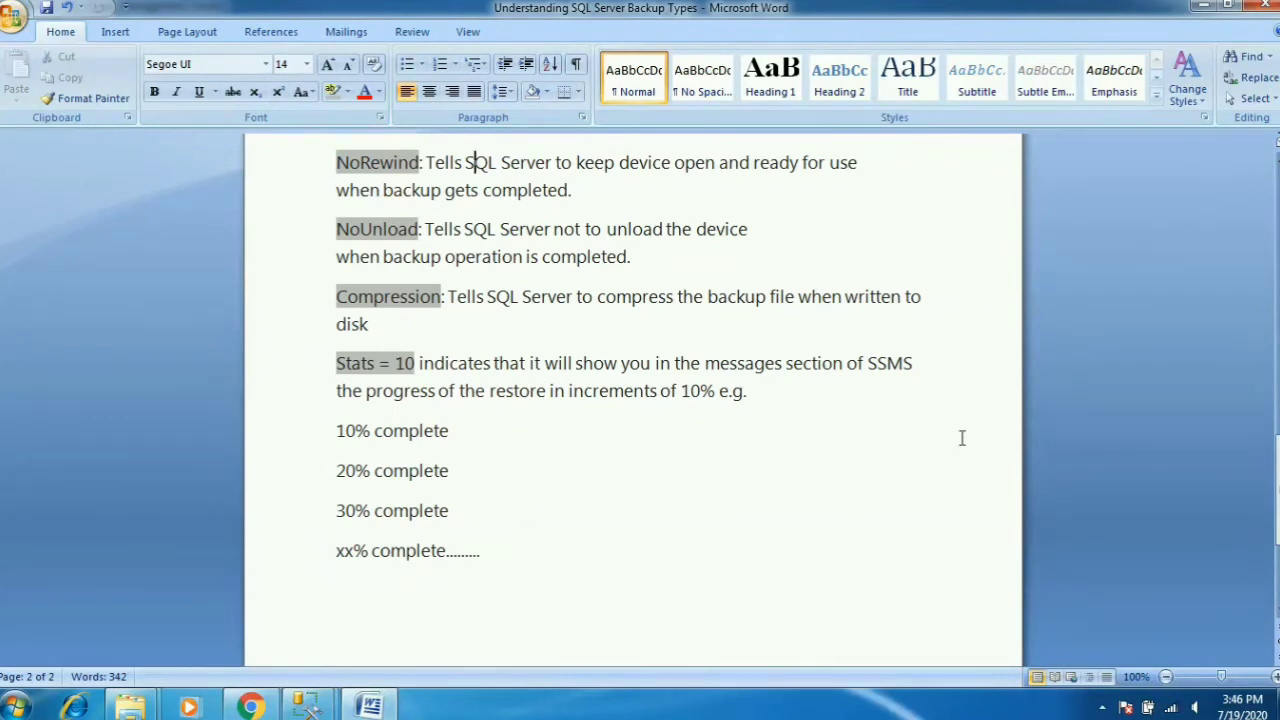
pyautogui.moveTo(1276, 496); pyautogui.dragTo(1276, 462)
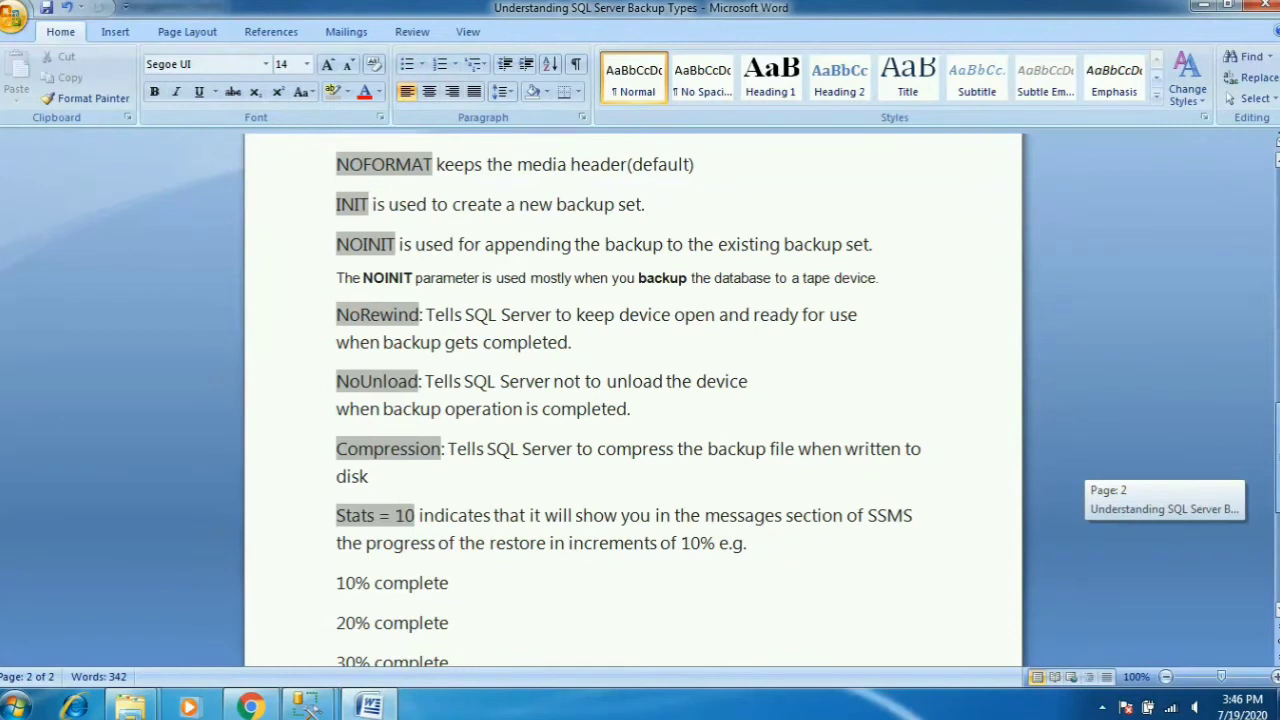
pyautogui.moveTo(1276, 462); pyautogui.dragTo(1276, 462)
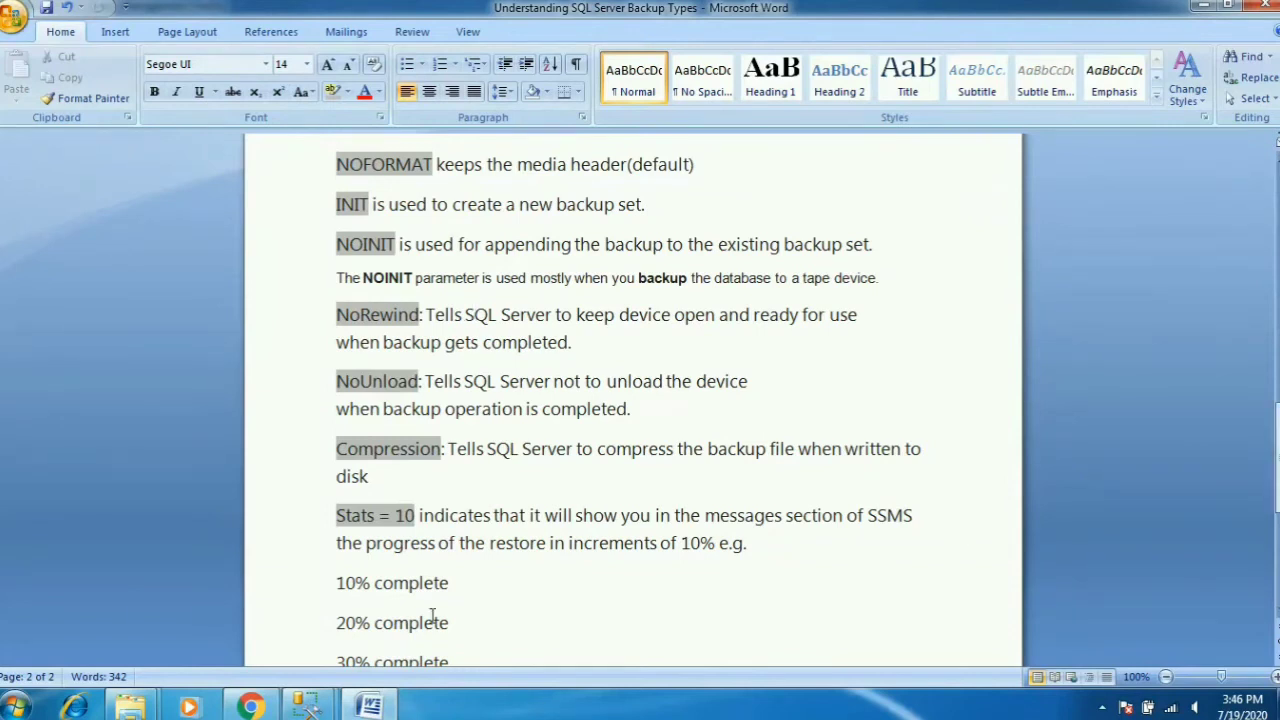
# Step: Switch back to SQL Server Management Studio and close the Back Up Database dialog for TestDB1, leaving the scripted backup query open
pyautogui.moveTo(307, 706)
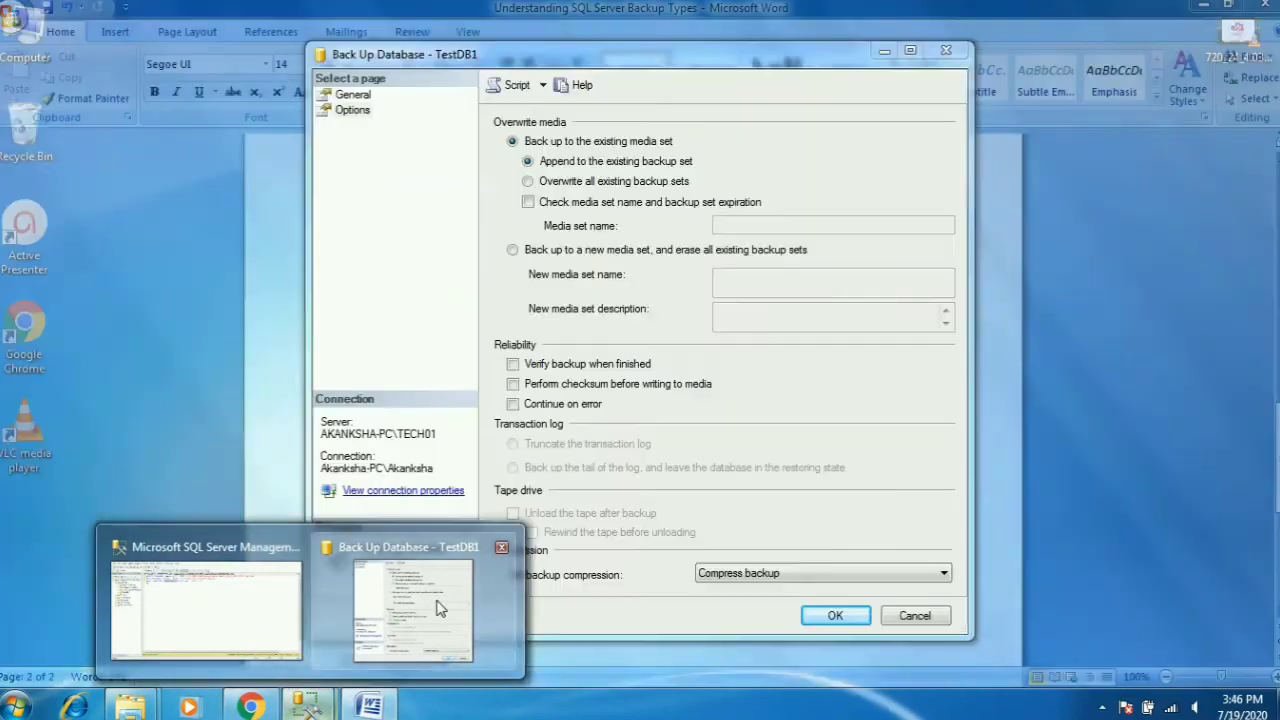
pyautogui.click(435, 600)
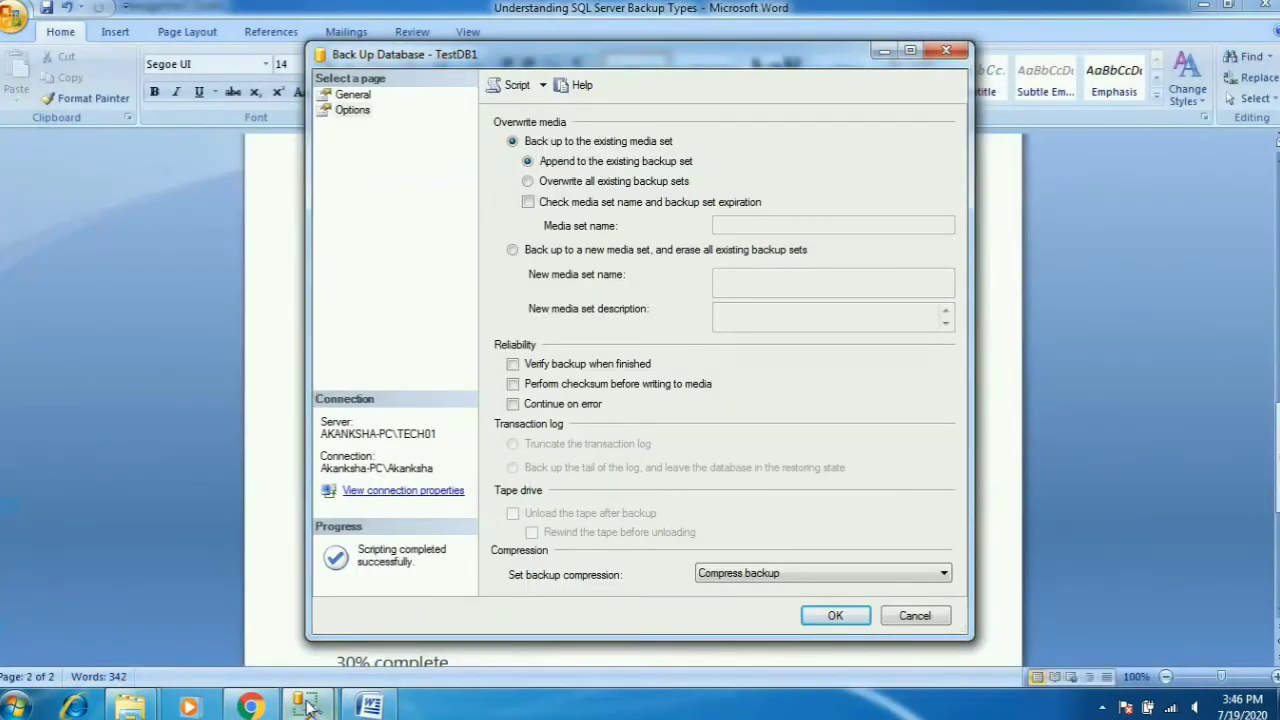
pyautogui.moveTo(307, 706)
pyautogui.click(239, 609)
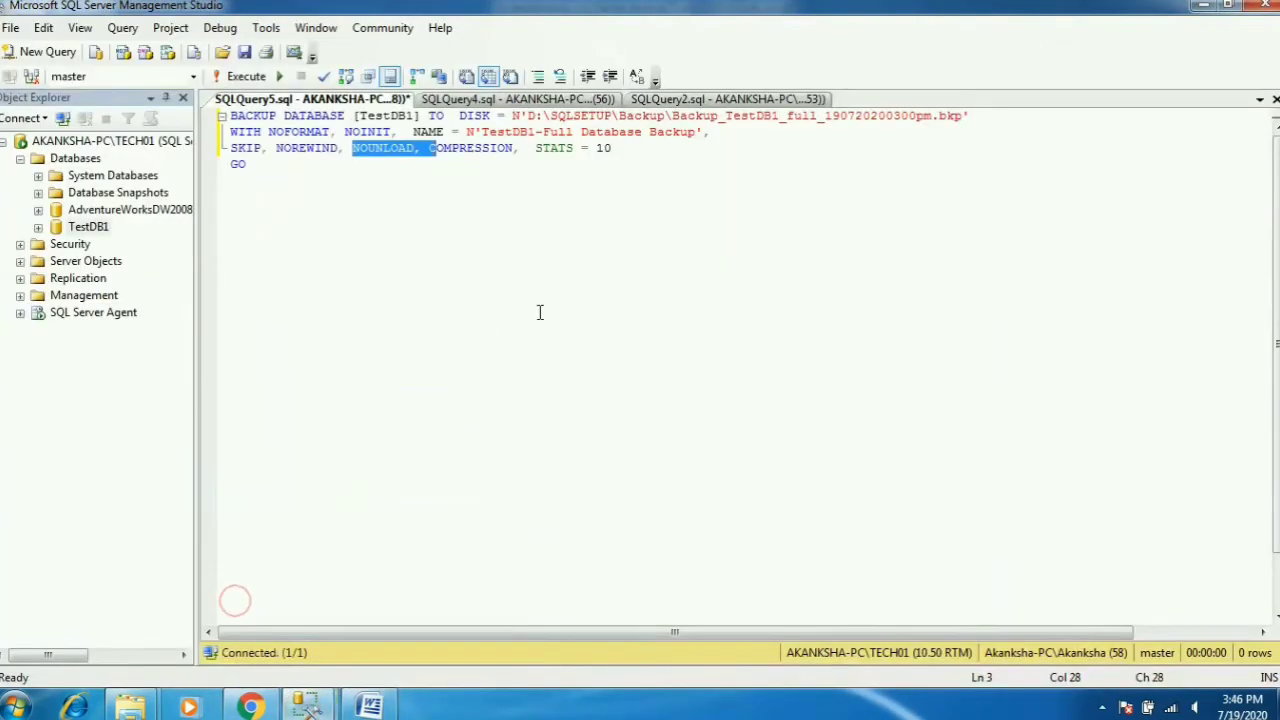
pyautogui.click(388, 280)
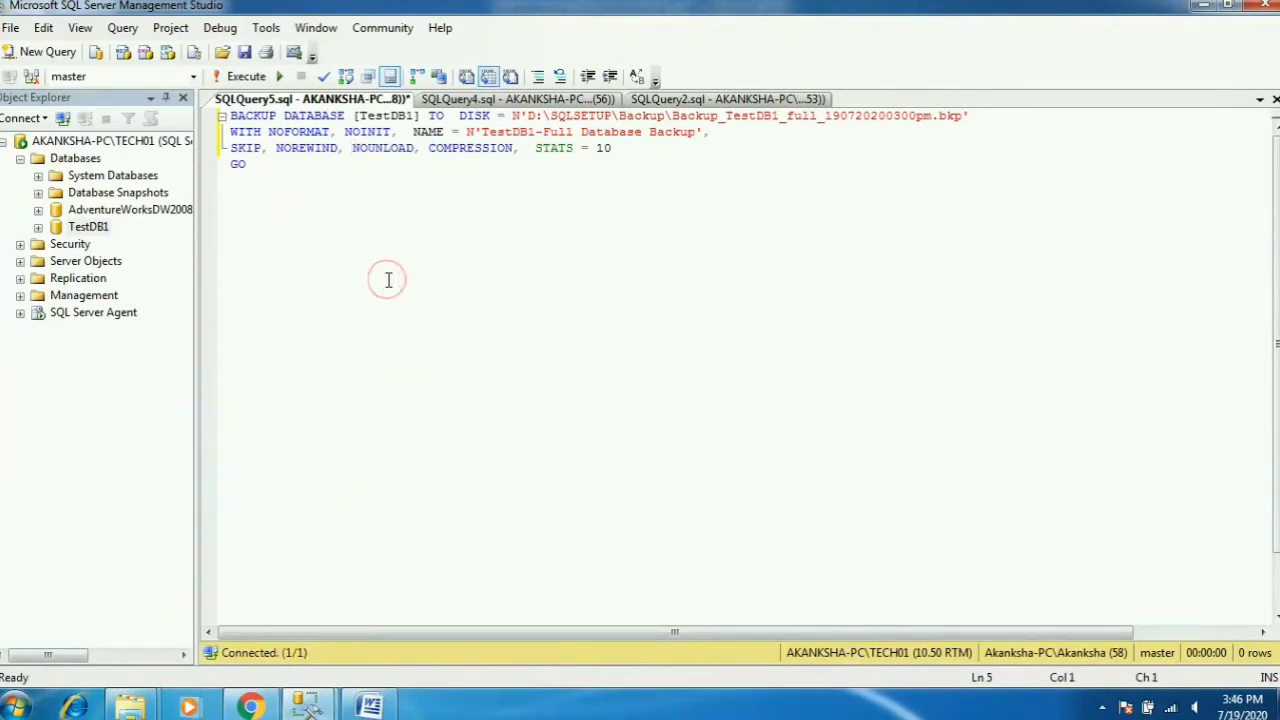
pyautogui.moveTo(307, 705)
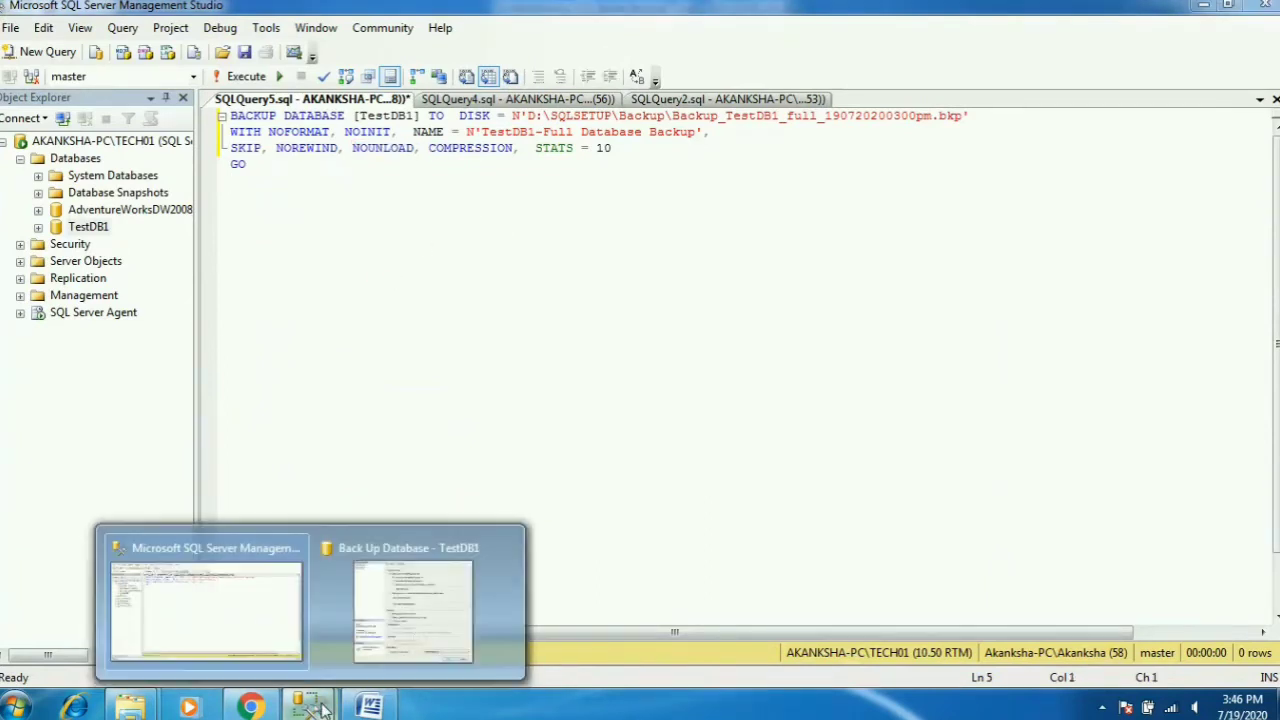
pyautogui.click(414, 632)
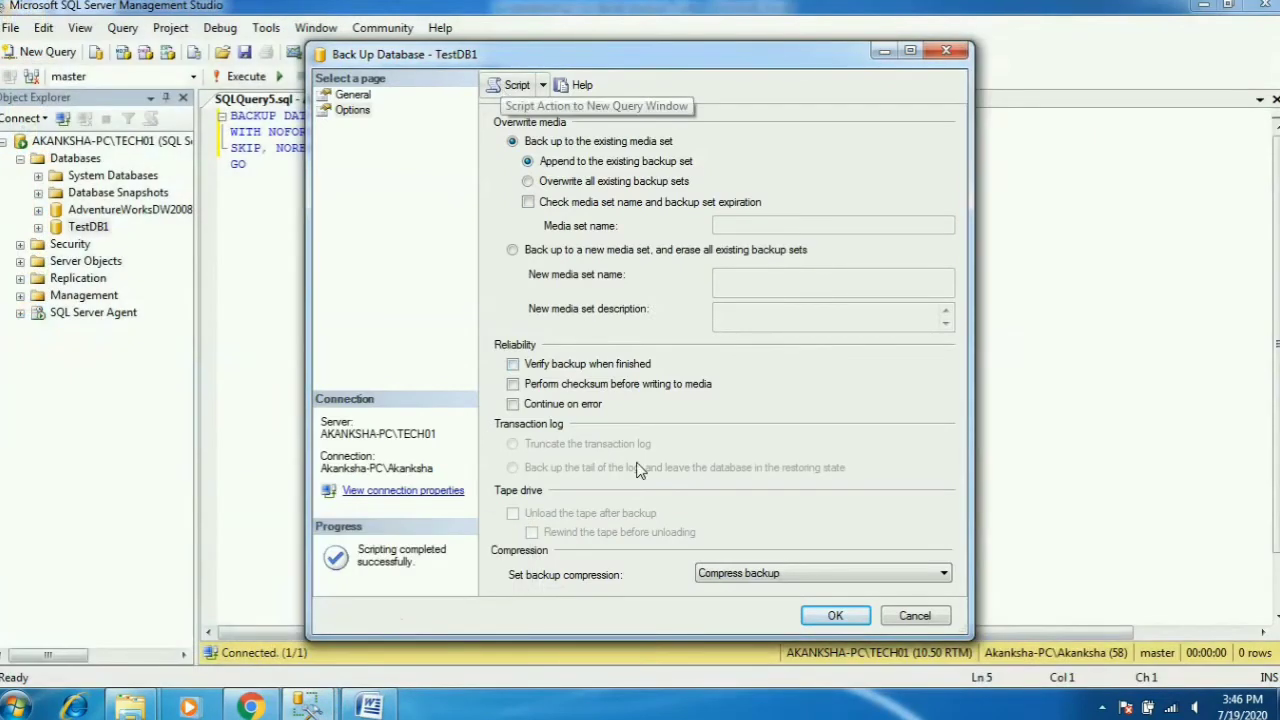
pyautogui.click(946, 50)
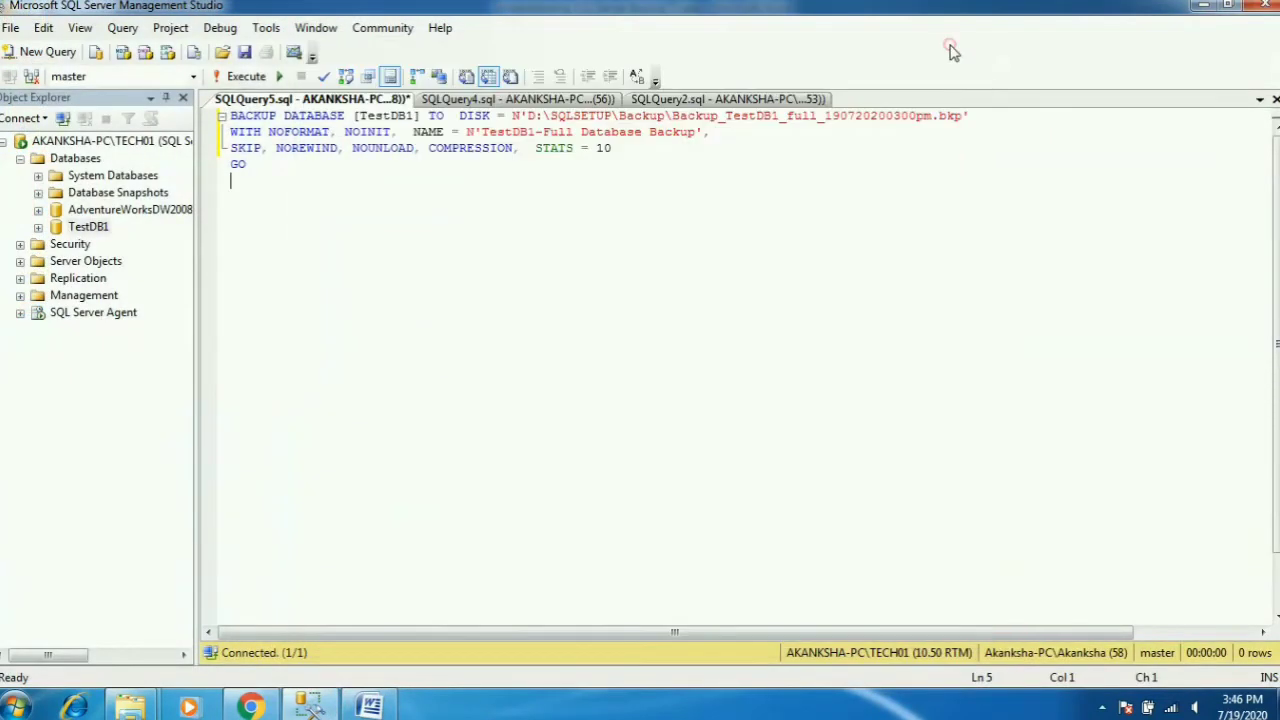
# Step: Execute the scripted full backup query for TestDB1 and review its progress messages
pyautogui.click(240, 77)
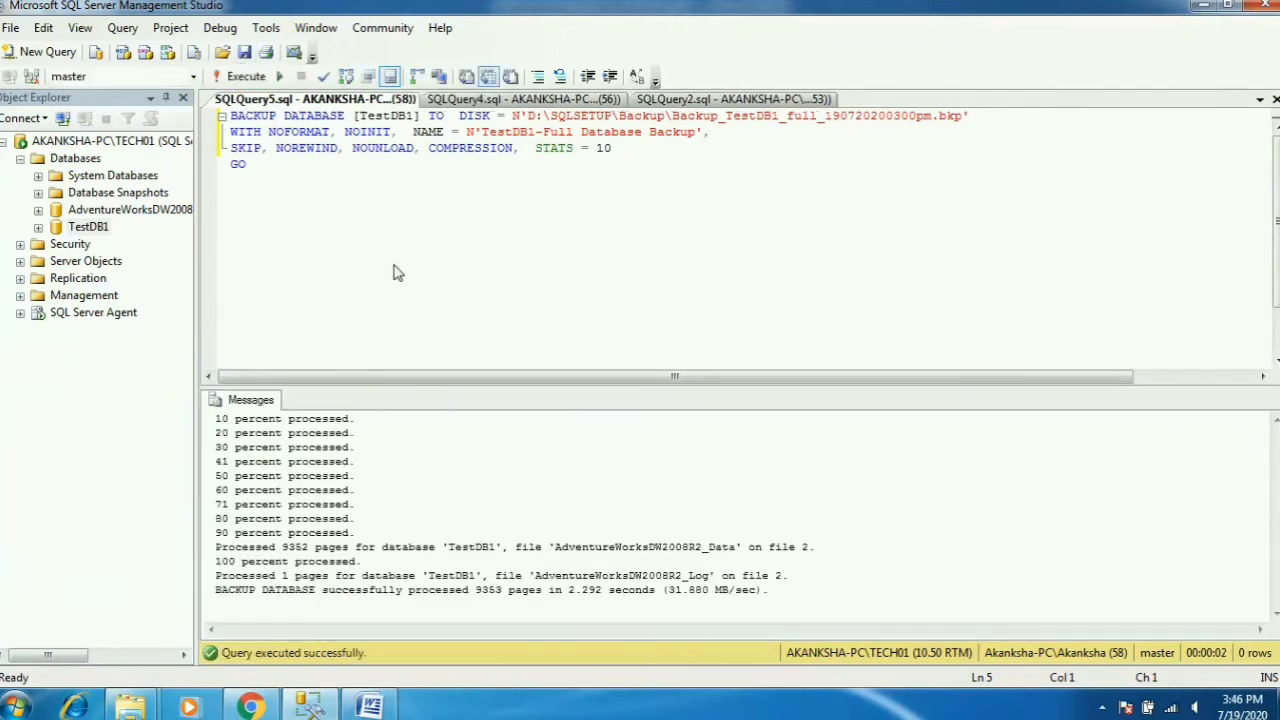
pyautogui.moveTo(217, 424); pyautogui.dragTo(326, 617)
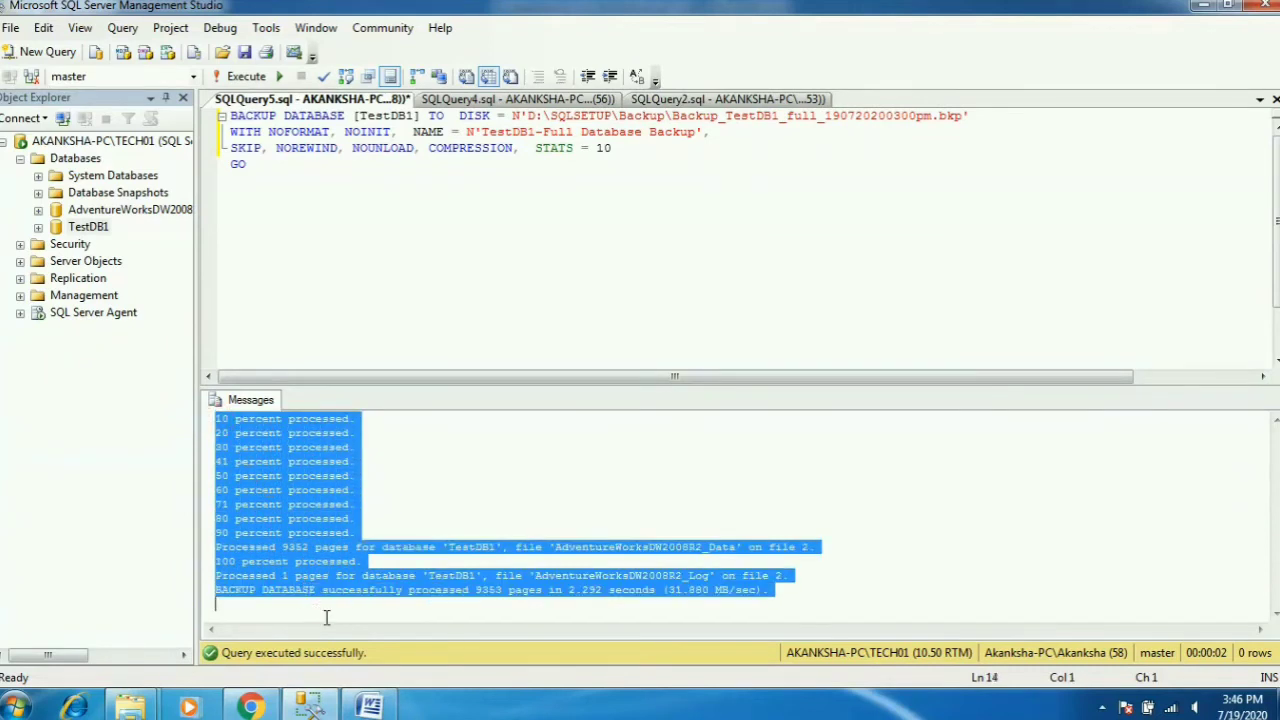
pyautogui.click(380, 605)
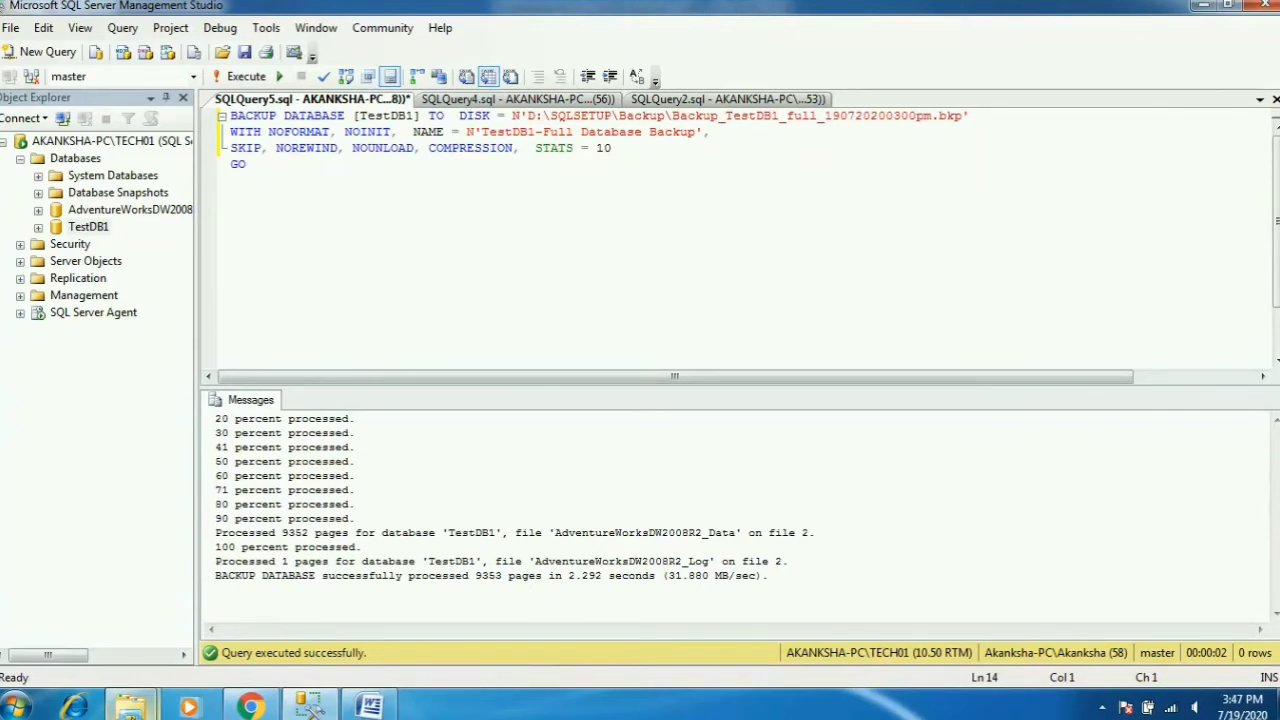
# Step: Switch to Windows Explorer to check the full backup file in D:\SQLSETUP\Backup, and return to SQL Server Management Studio
pyautogui.moveTo(130, 706)
pyautogui.click(115, 617)
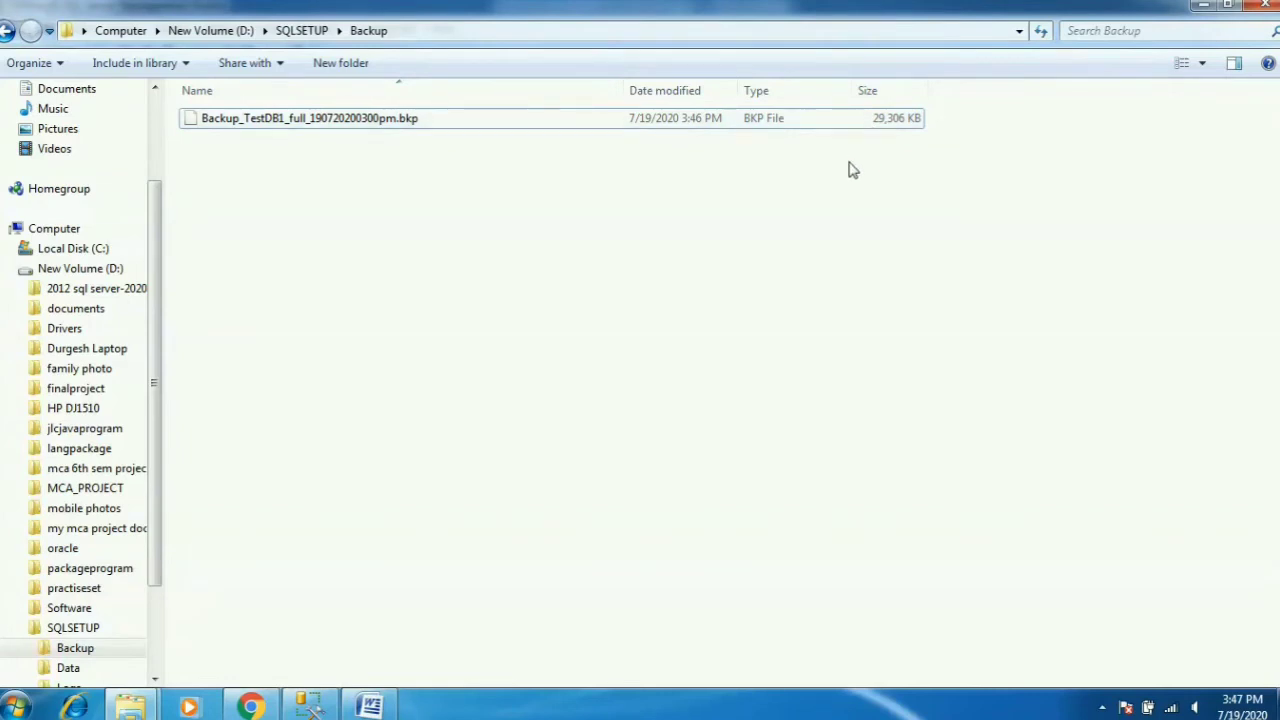
pyautogui.click(312, 706)
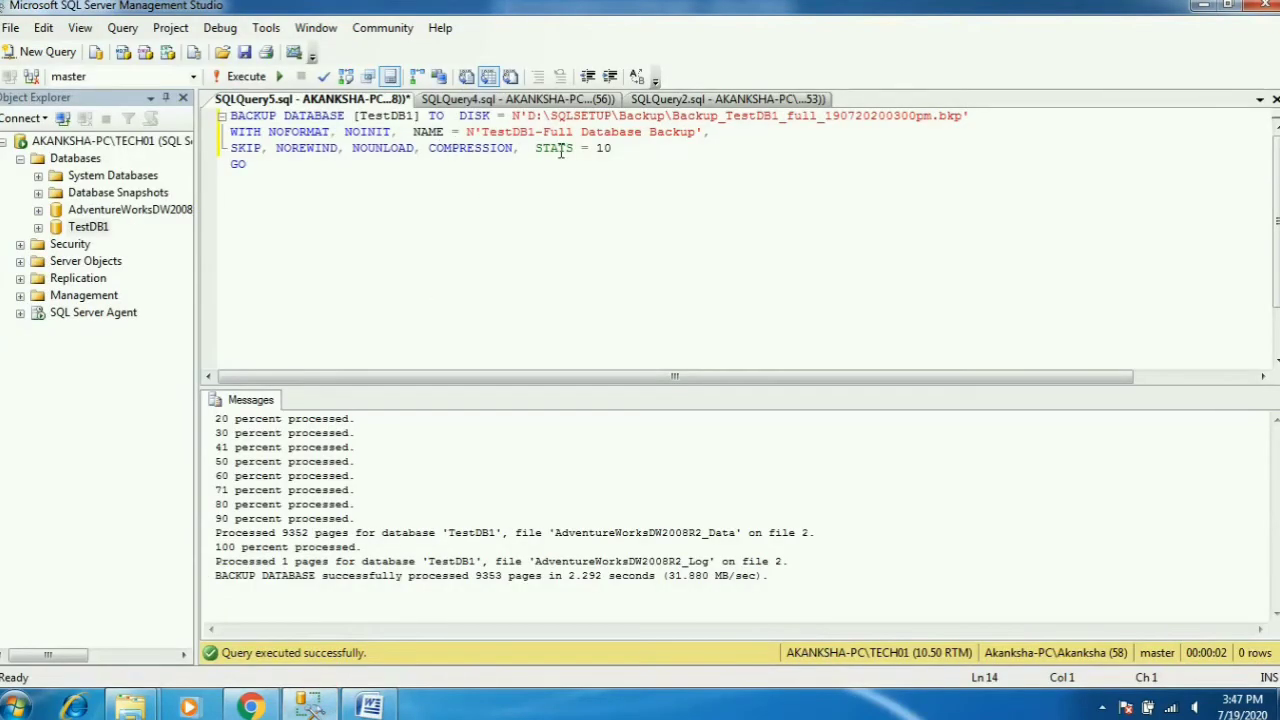
# Step: Close the SQLQuery5 and SQLQuery4 backup script windows without saving changes
pyautogui.click(1275, 101)
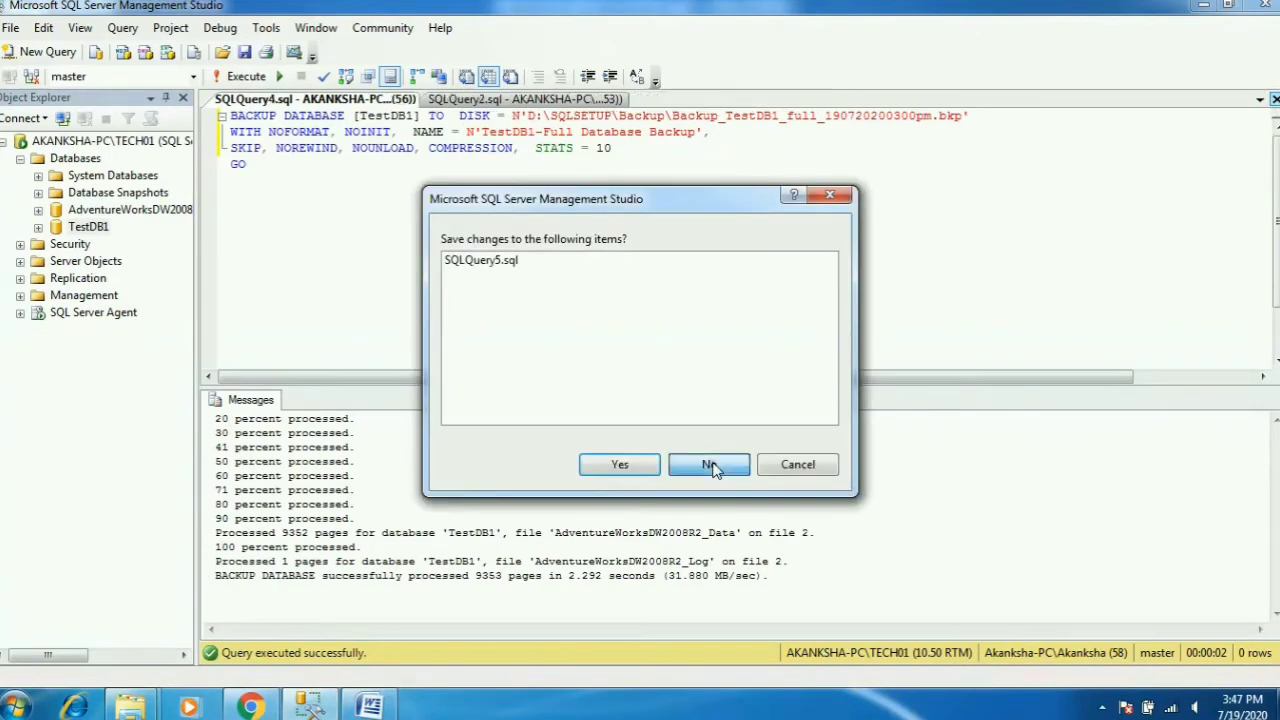
pyautogui.click(712, 461)
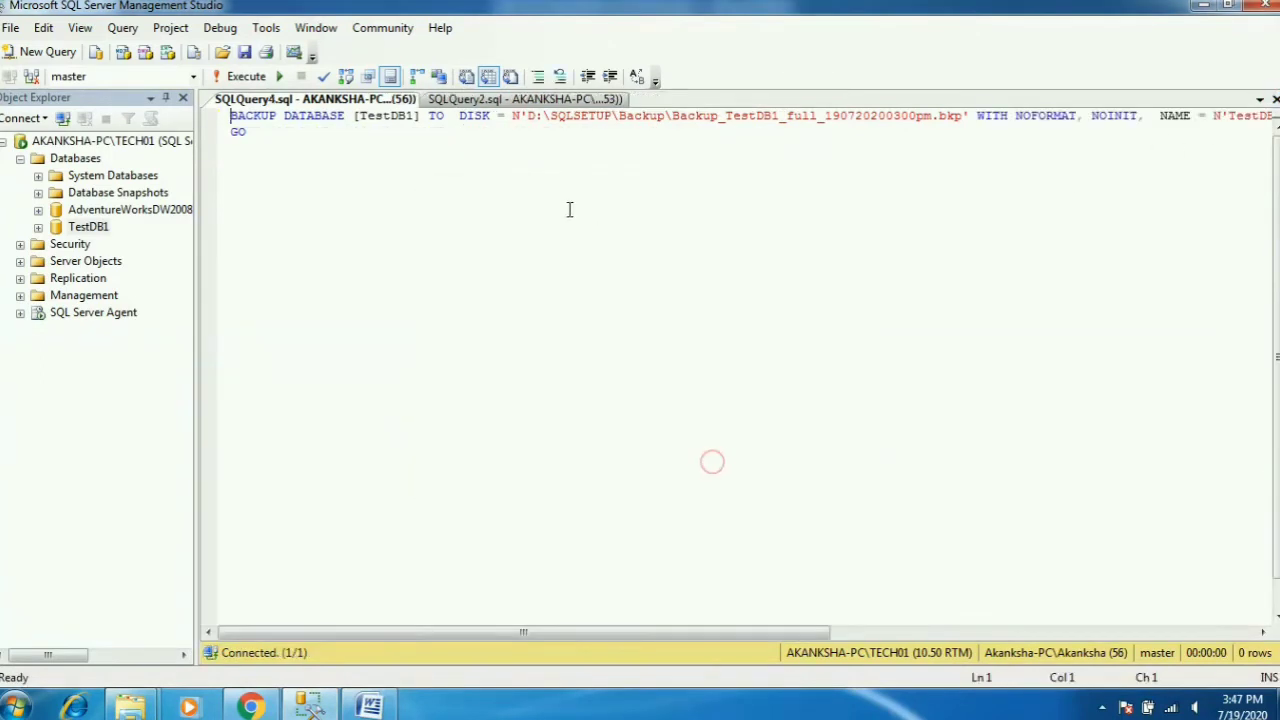
pyautogui.click(1275, 101)
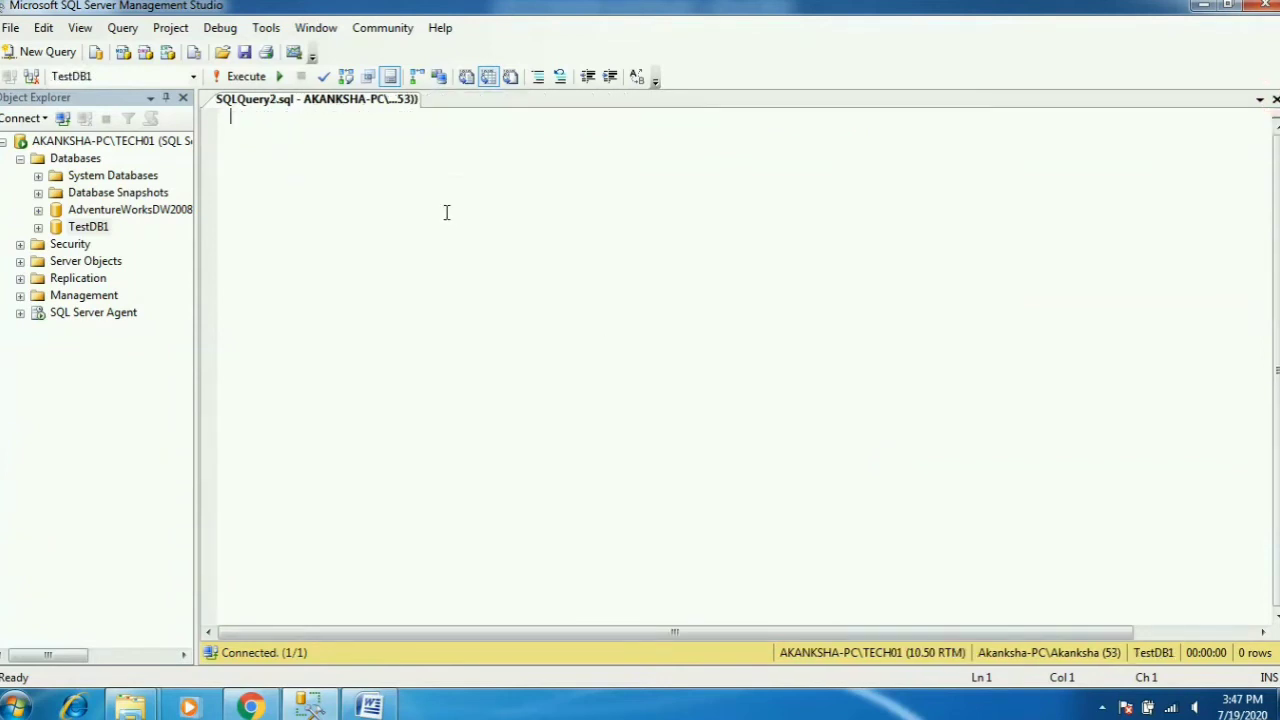
# Step: Start a new backup task for the TestDB1 database and set its backup type to Differential
pyautogui.click(103, 232)
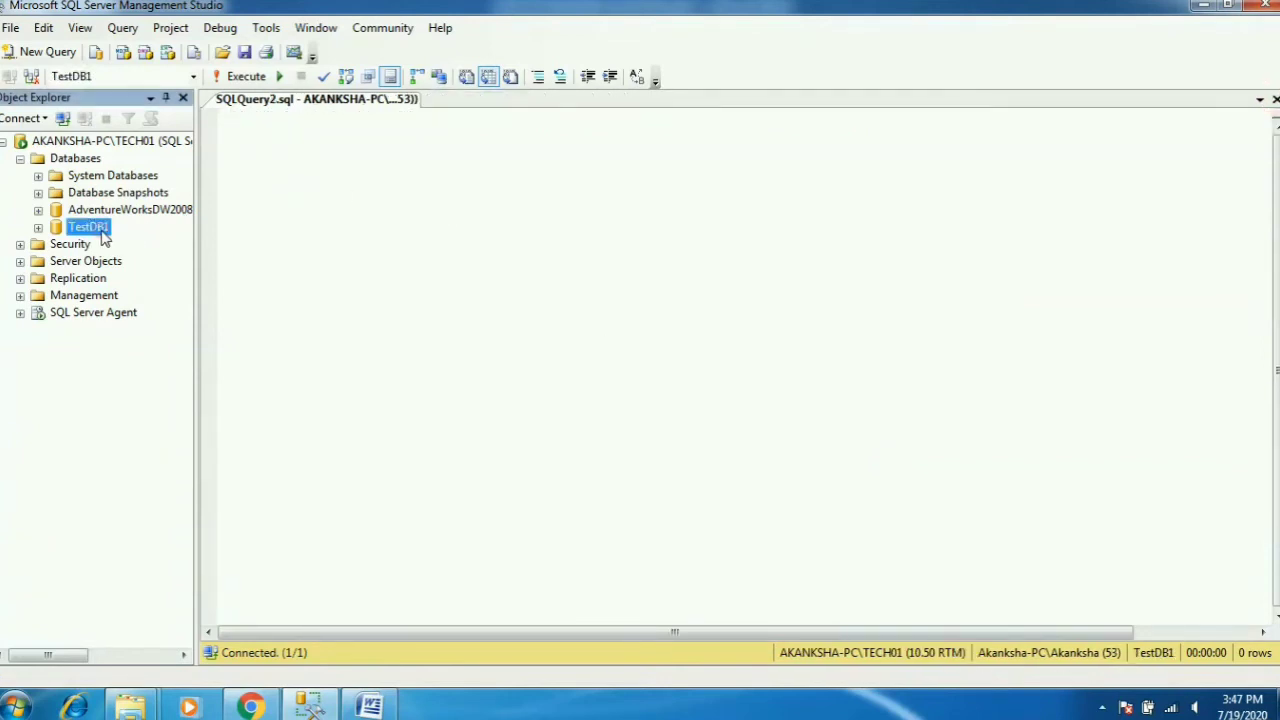
pyautogui.rightClick(104, 230)
pyautogui.click(62, 406)
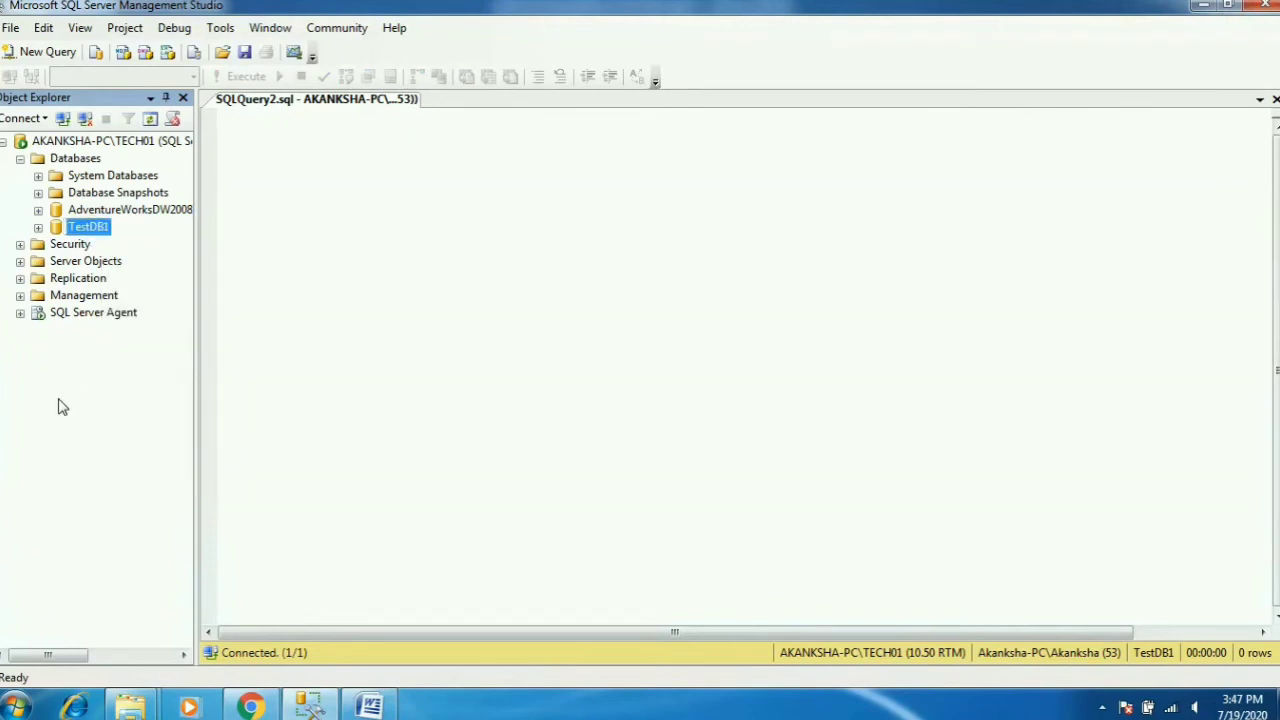
pyautogui.rightClick(97, 232)
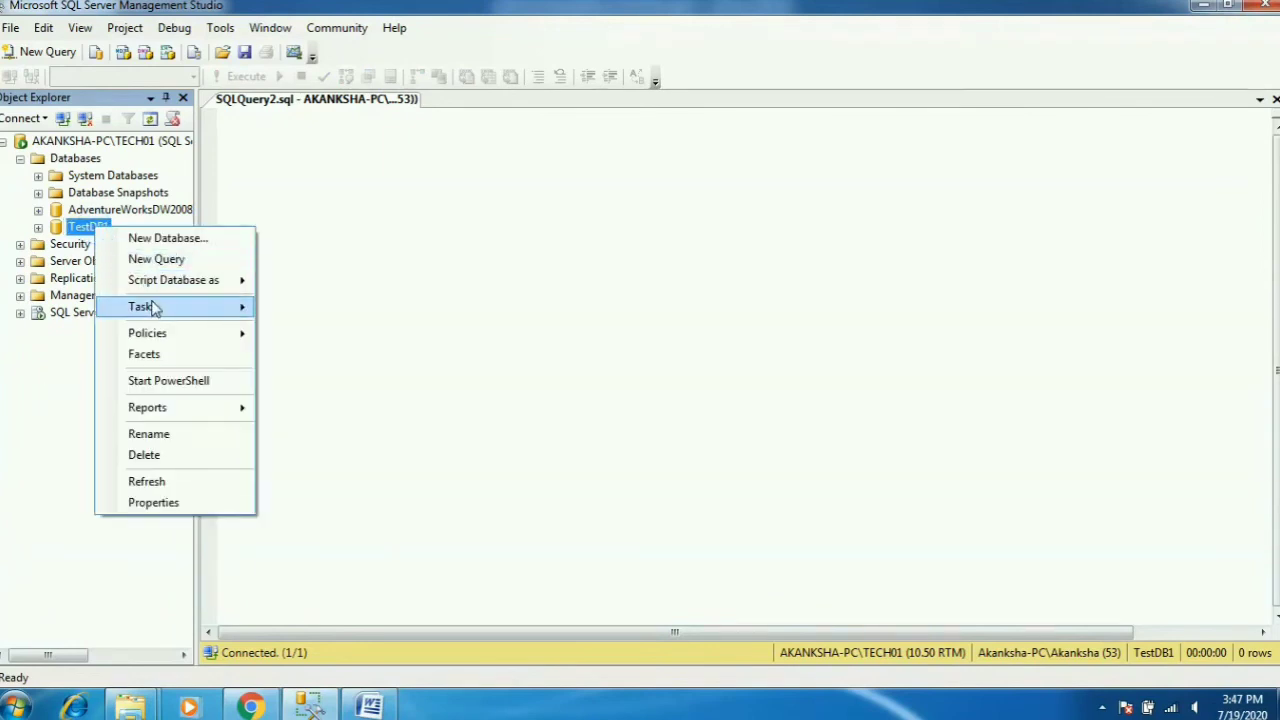
pyautogui.moveTo(152, 307)
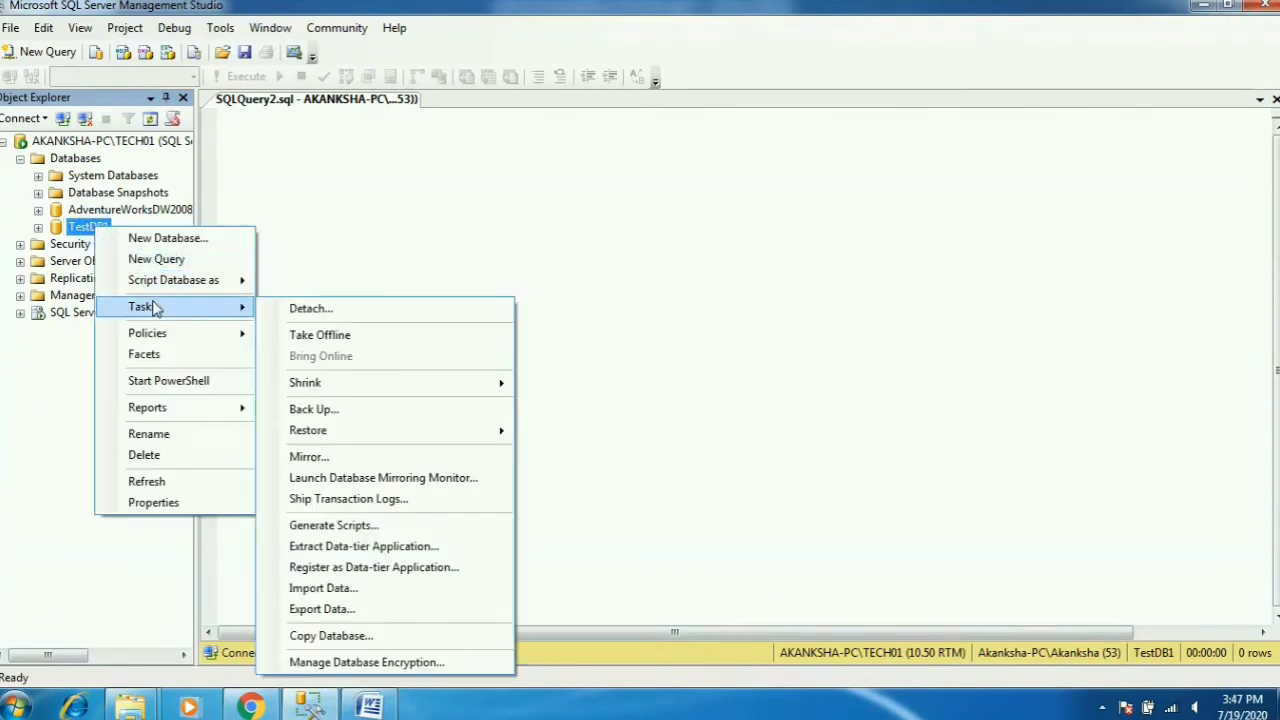
pyautogui.click(349, 413)
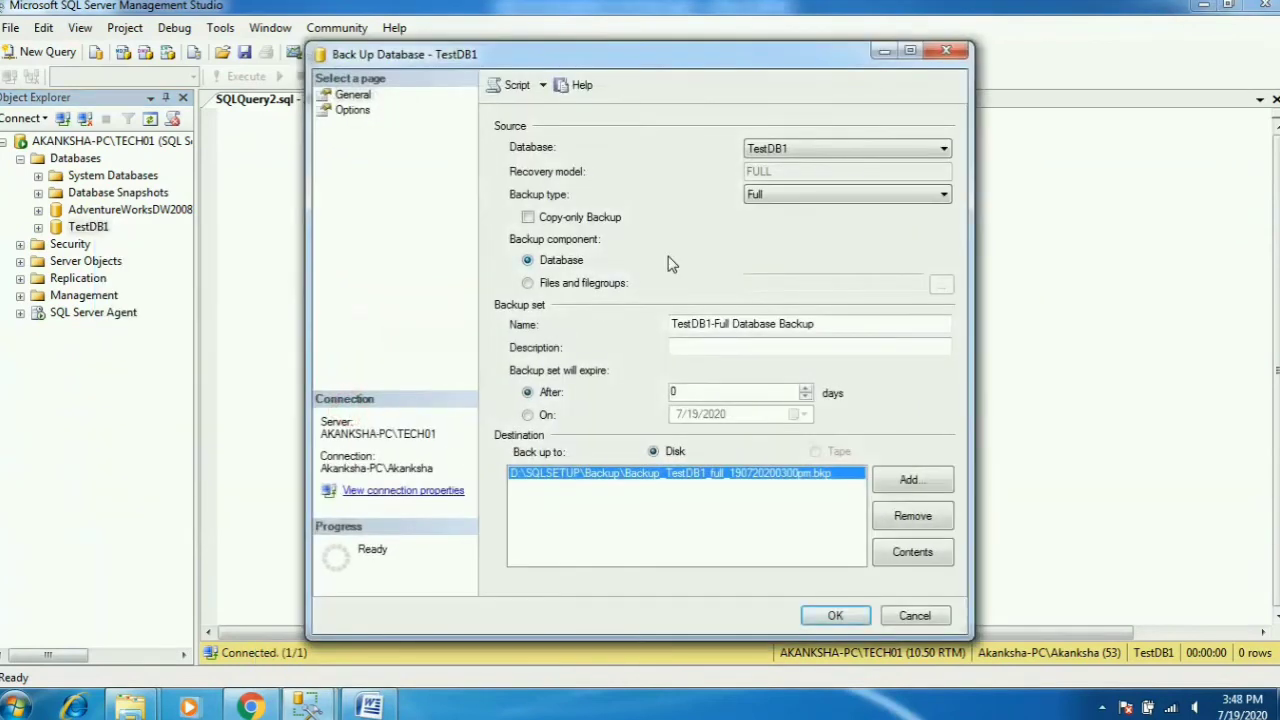
pyautogui.click(780, 197)
pyautogui.click(778, 224)
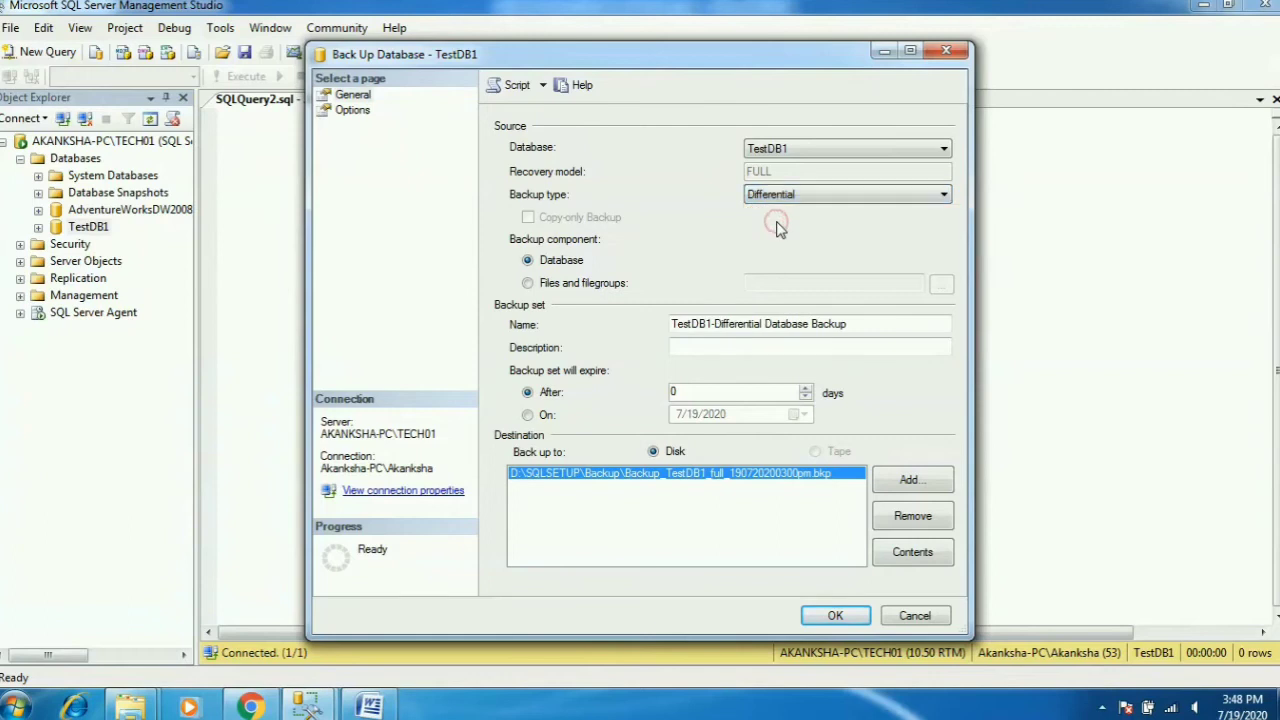
pyautogui.click(920, 515)
pyautogui.click(908, 482)
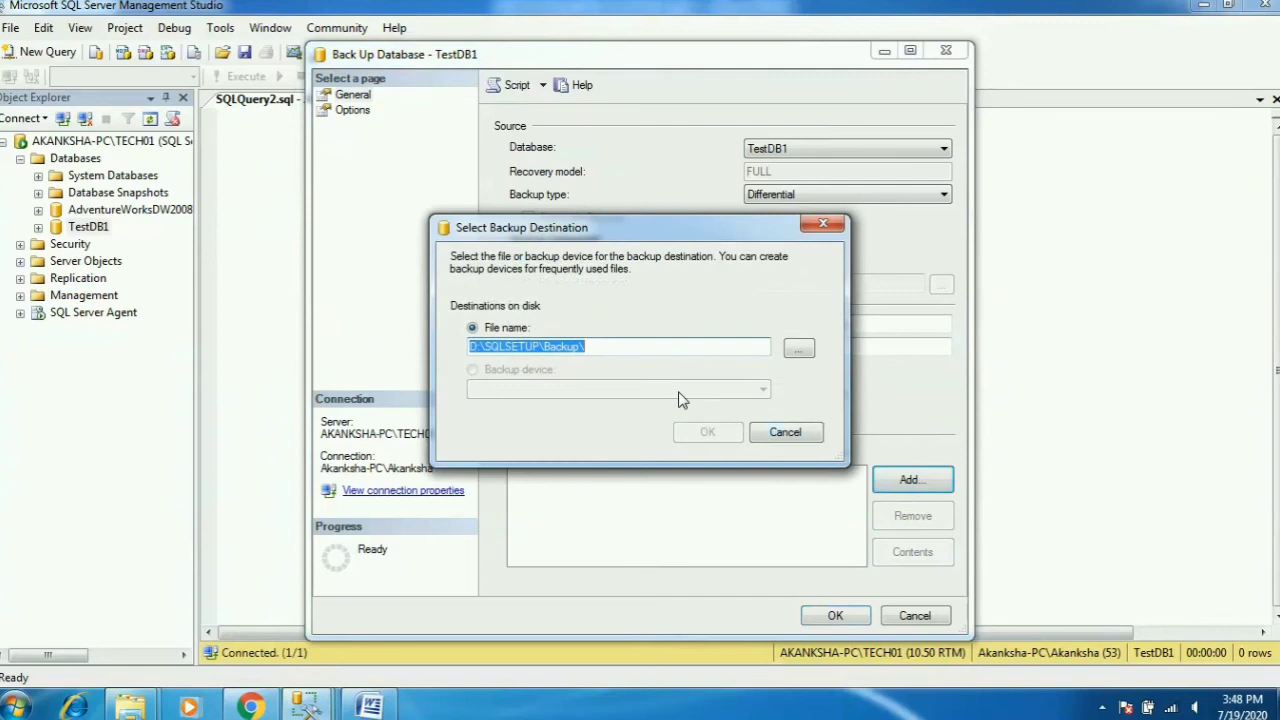
pyautogui.click(798, 348)
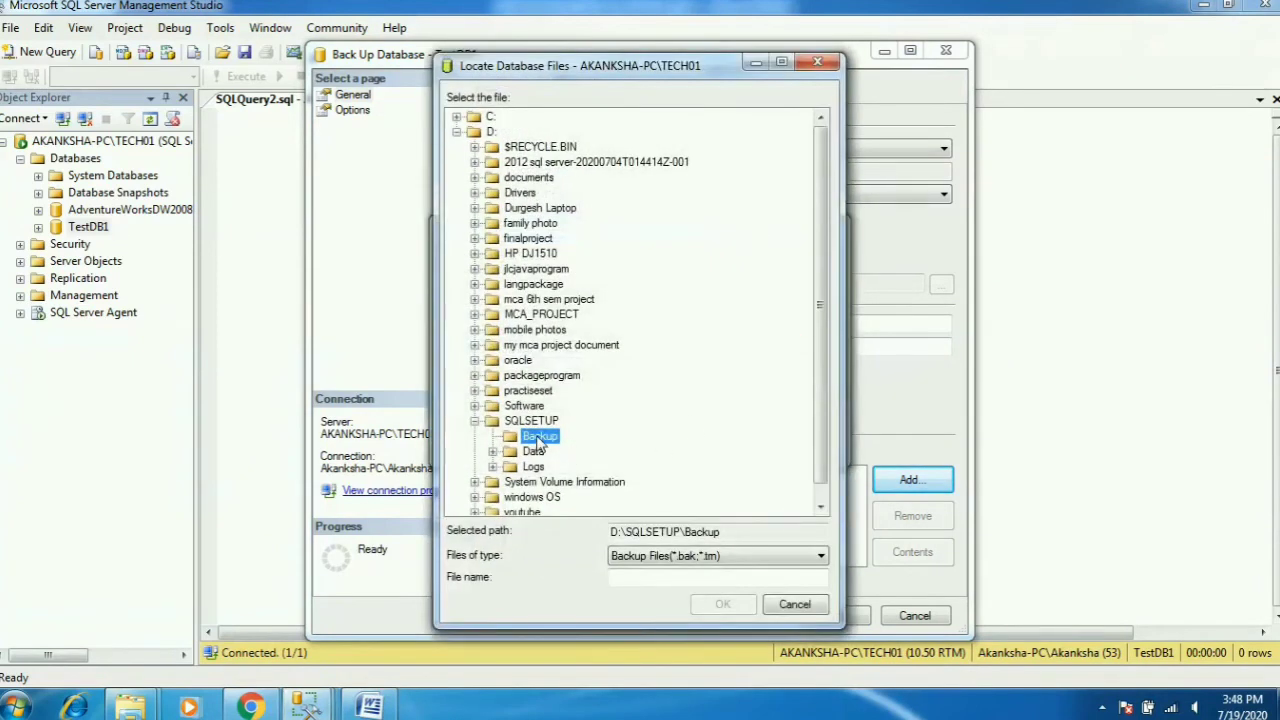
pyautogui.click(626, 579)
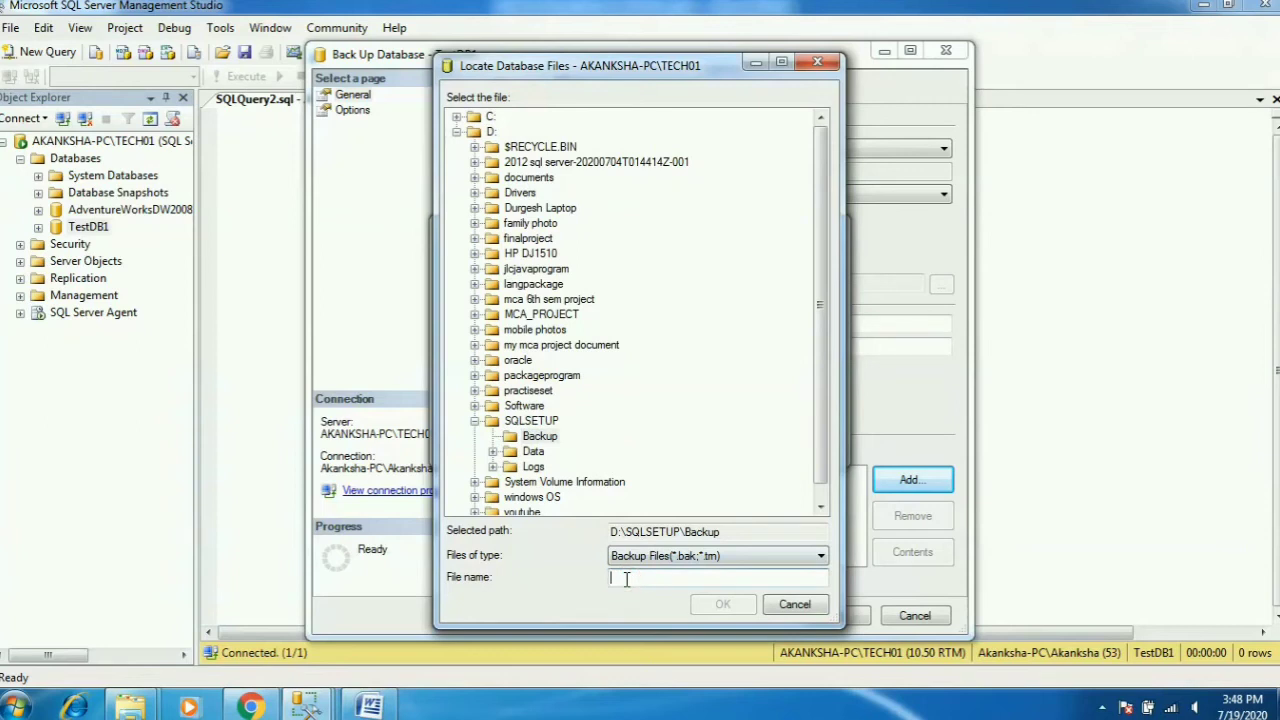
pyautogui.write('Backup_')
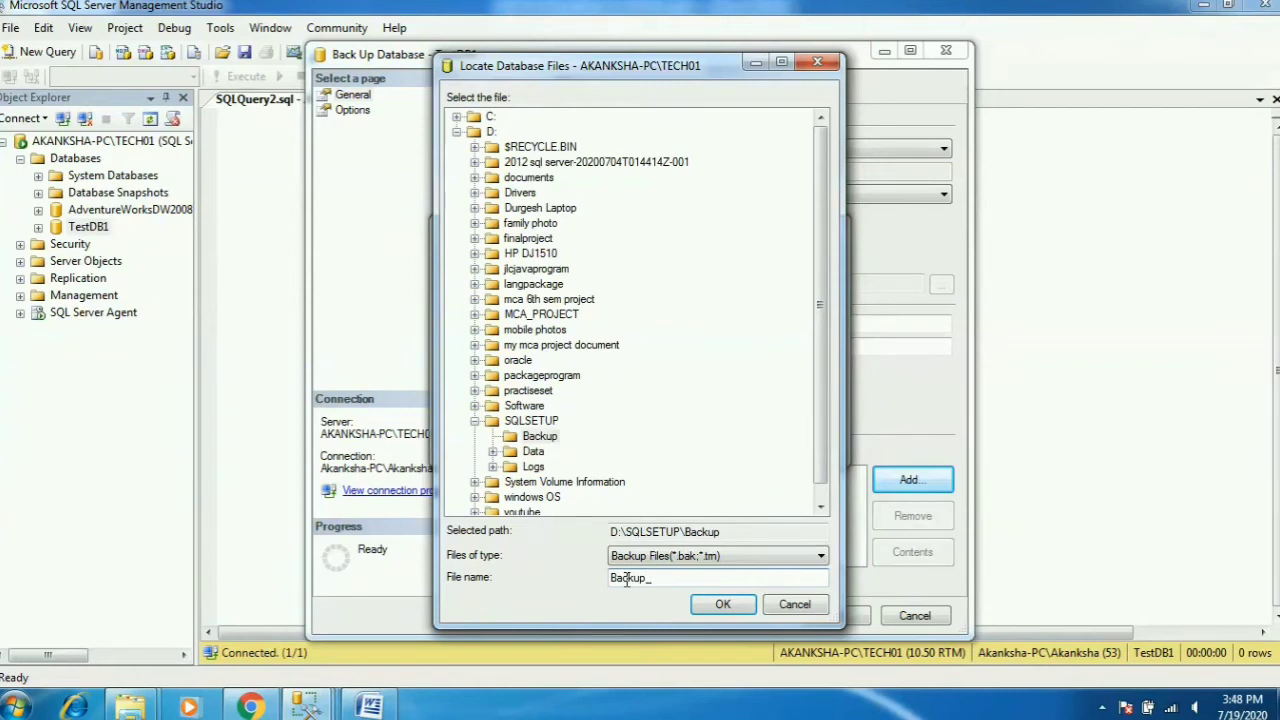
pyautogui.write('TestDB1_Diff_')
pyautogui.write('19')
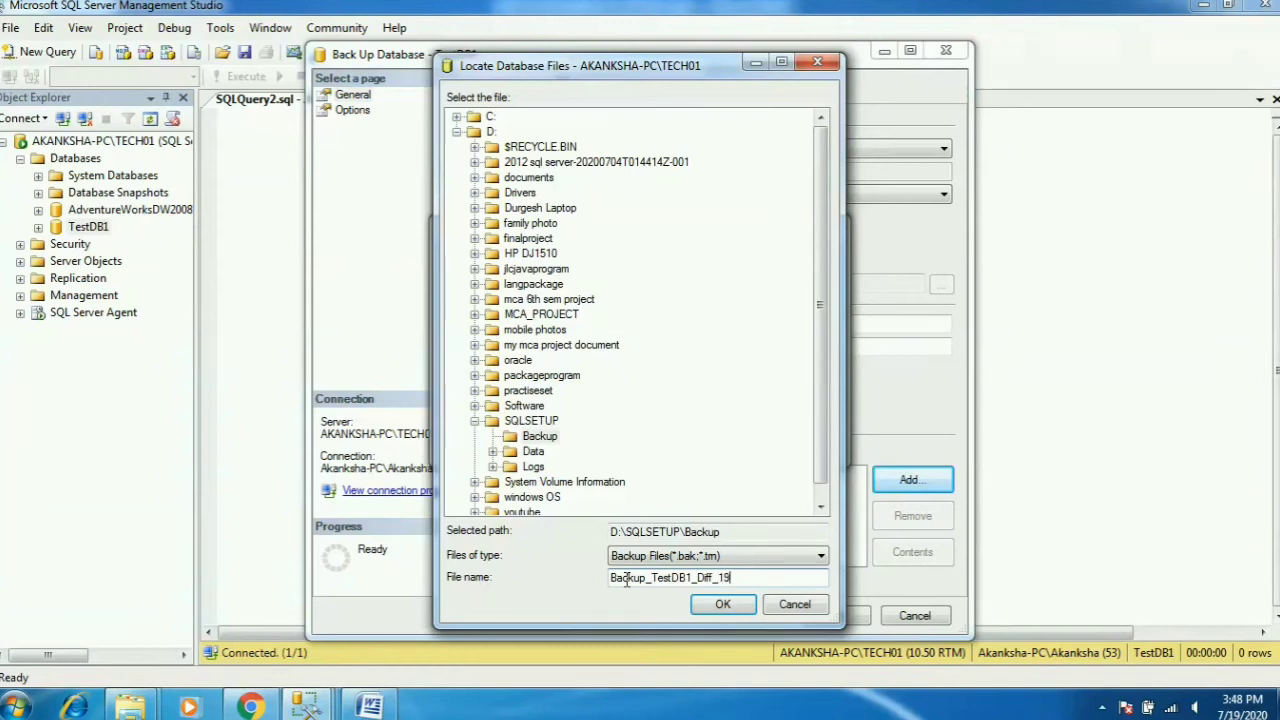
pyautogui.write('07202')
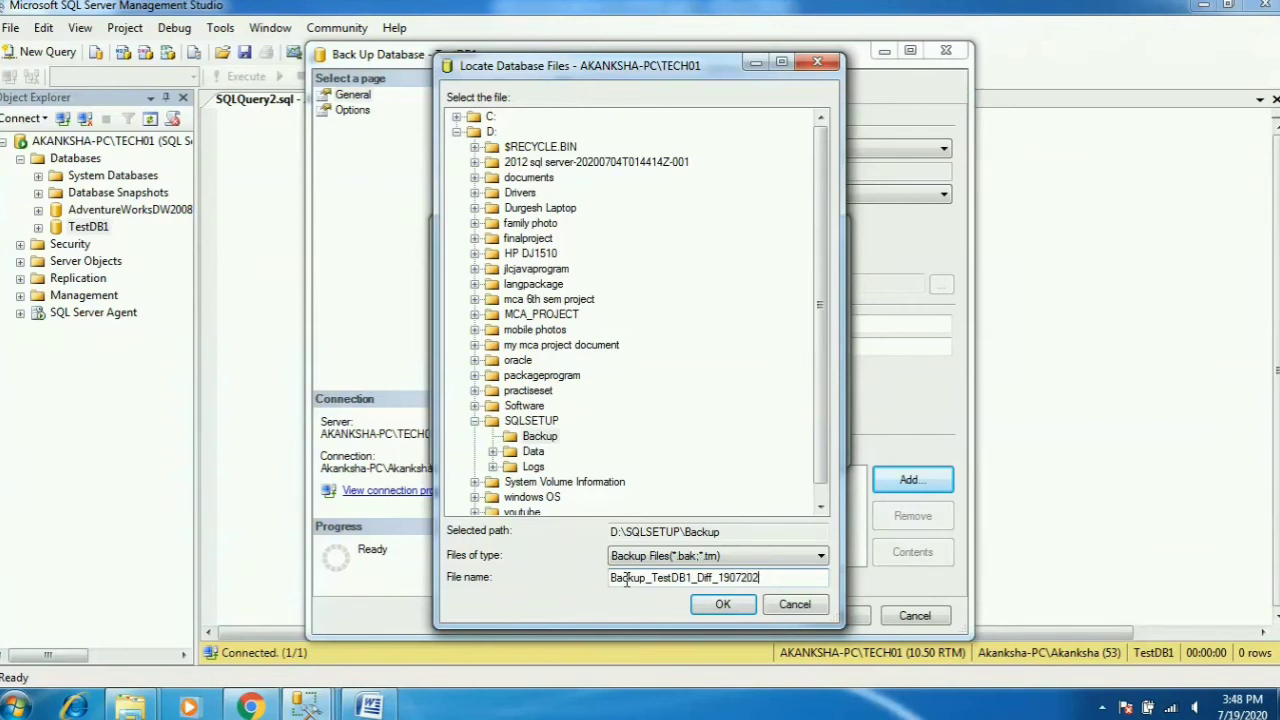
pyautogui.write('0350pm.bkp')
pyautogui.click(720, 606)
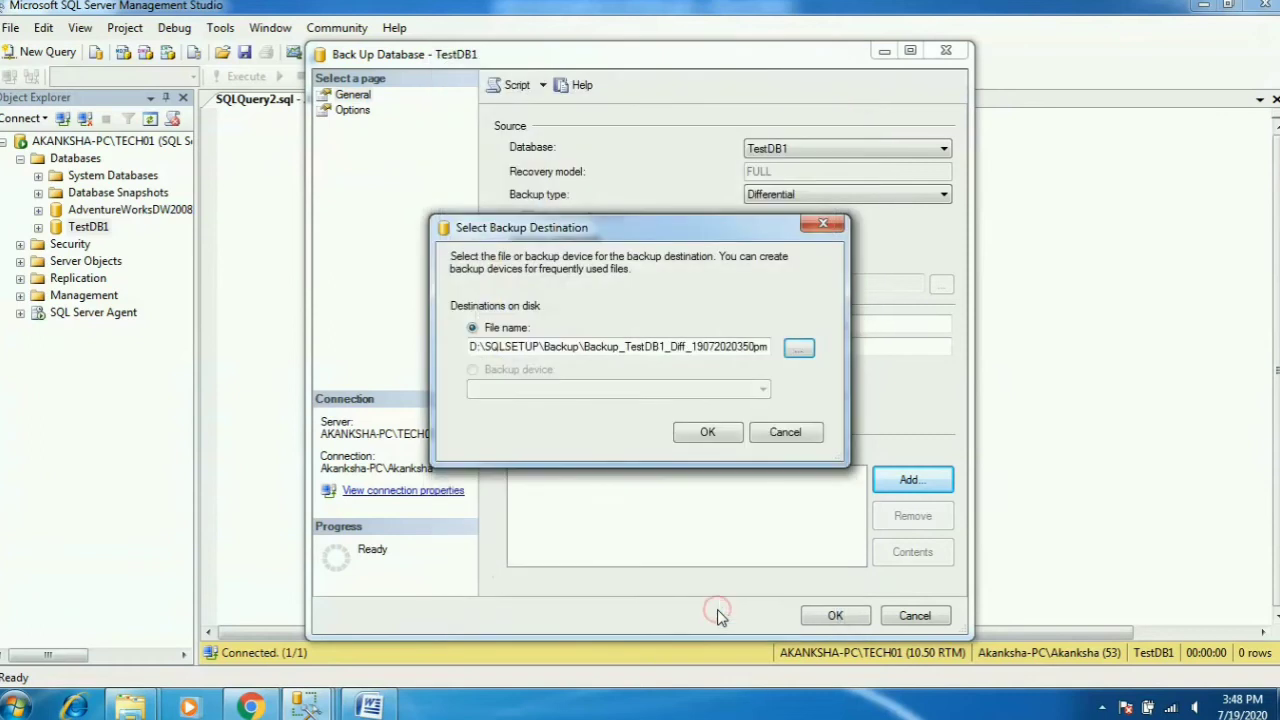
pyautogui.click(707, 432)
# Step: Set the differential backup to overwrite all existing backup sets with Compress backup, and run it
pyautogui.click(355, 111)
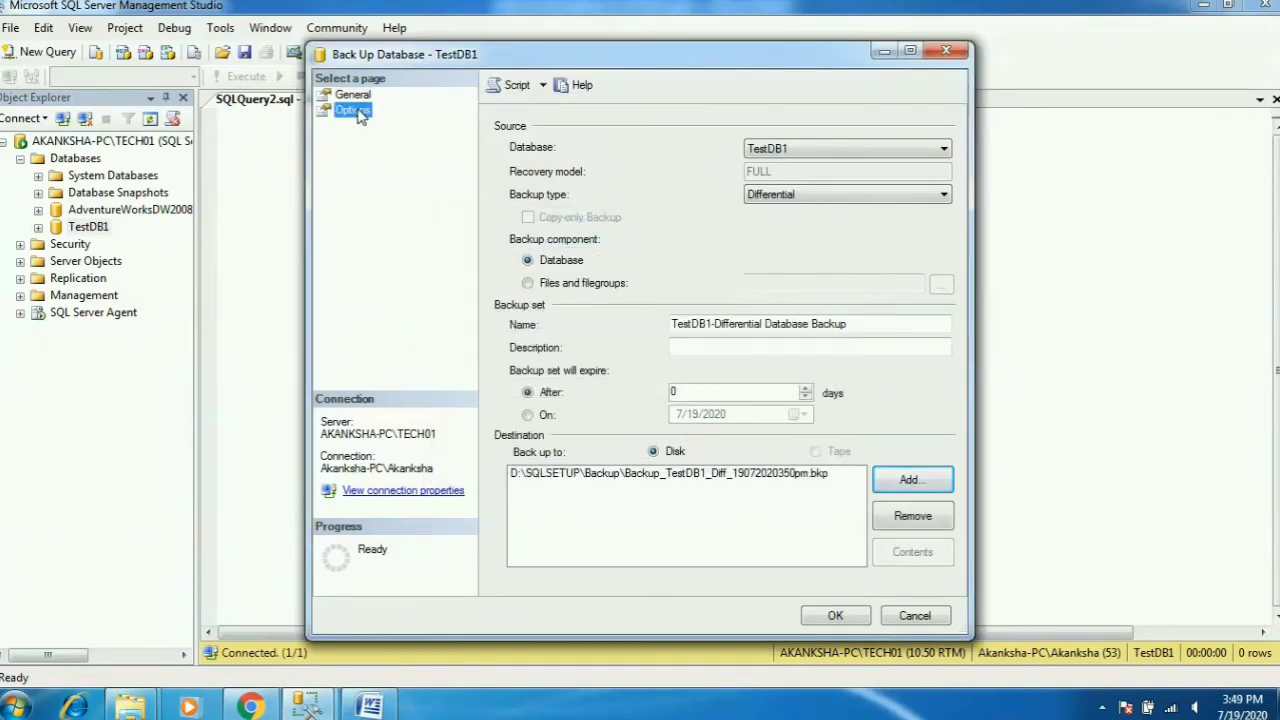
pyautogui.click(527, 181)
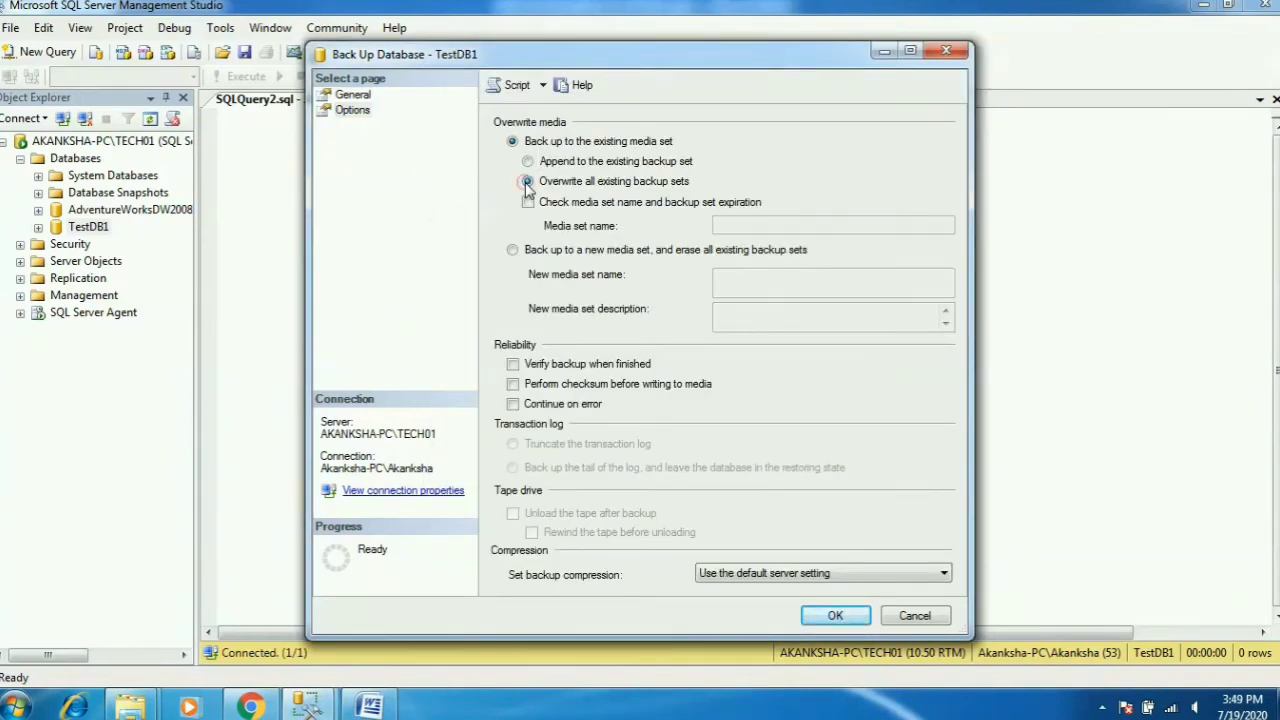
pyautogui.click(803, 577)
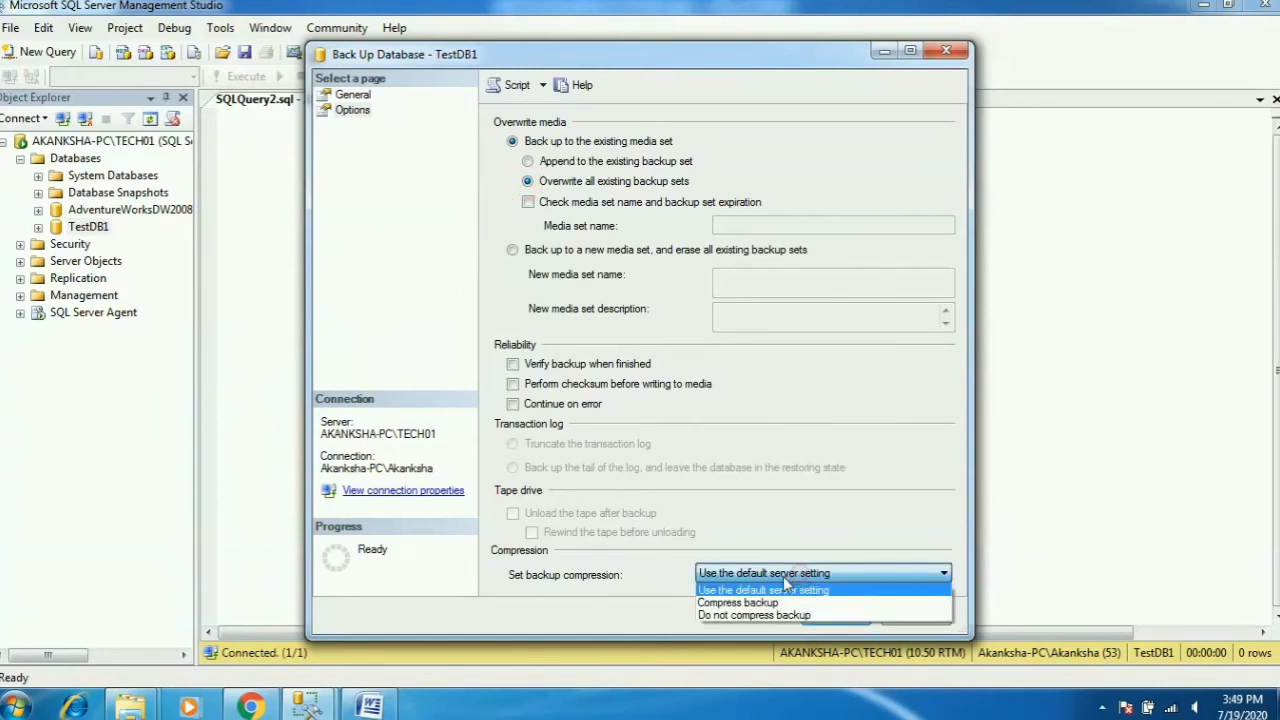
pyautogui.click(731, 601)
pyautogui.click(830, 614)
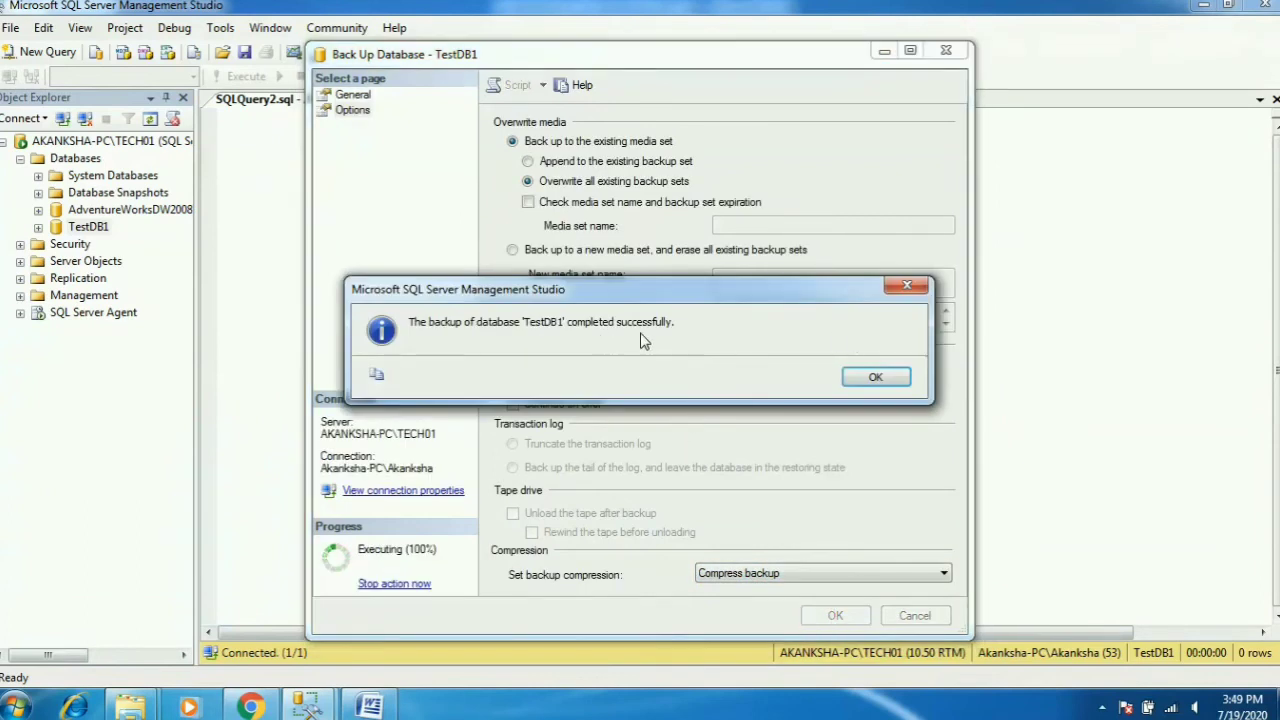
pyautogui.click(846, 378)
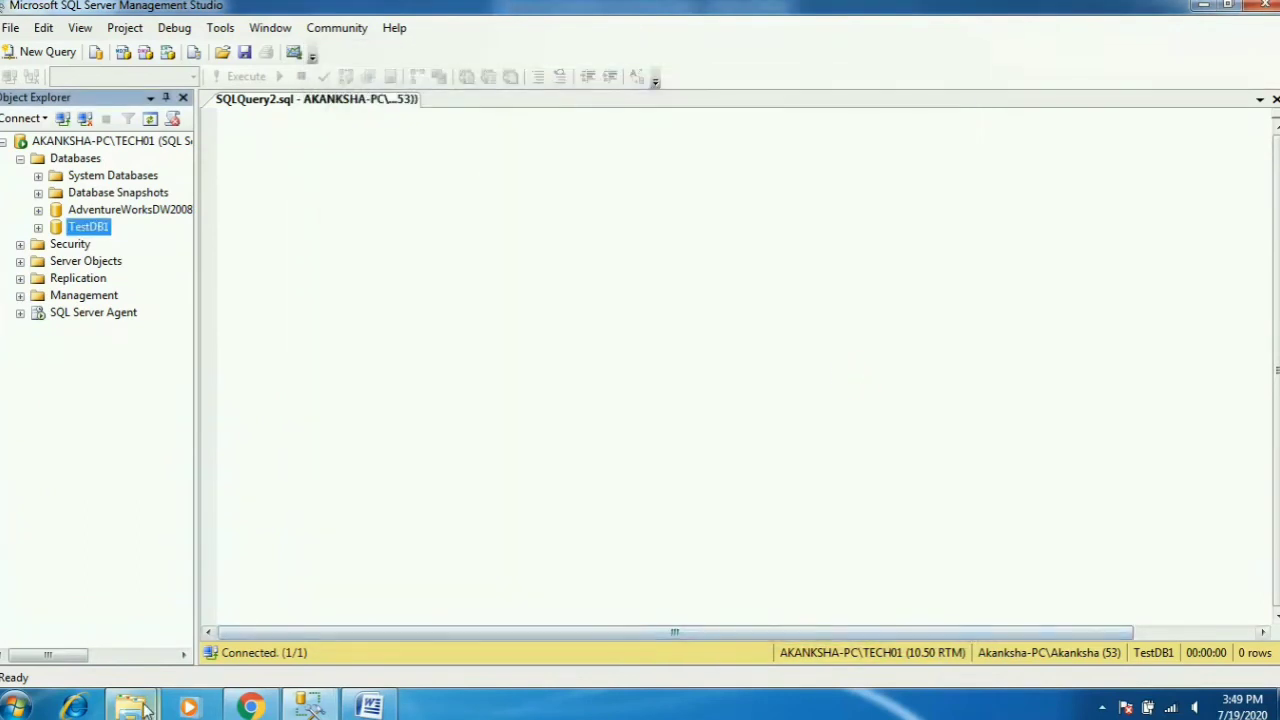
# Step: Switch to Windows Explorer and check the differential backup file of TestDB1 in D:\SQLSETUP\Backup
pyautogui.moveTo(145, 708)
pyautogui.click(131, 610)
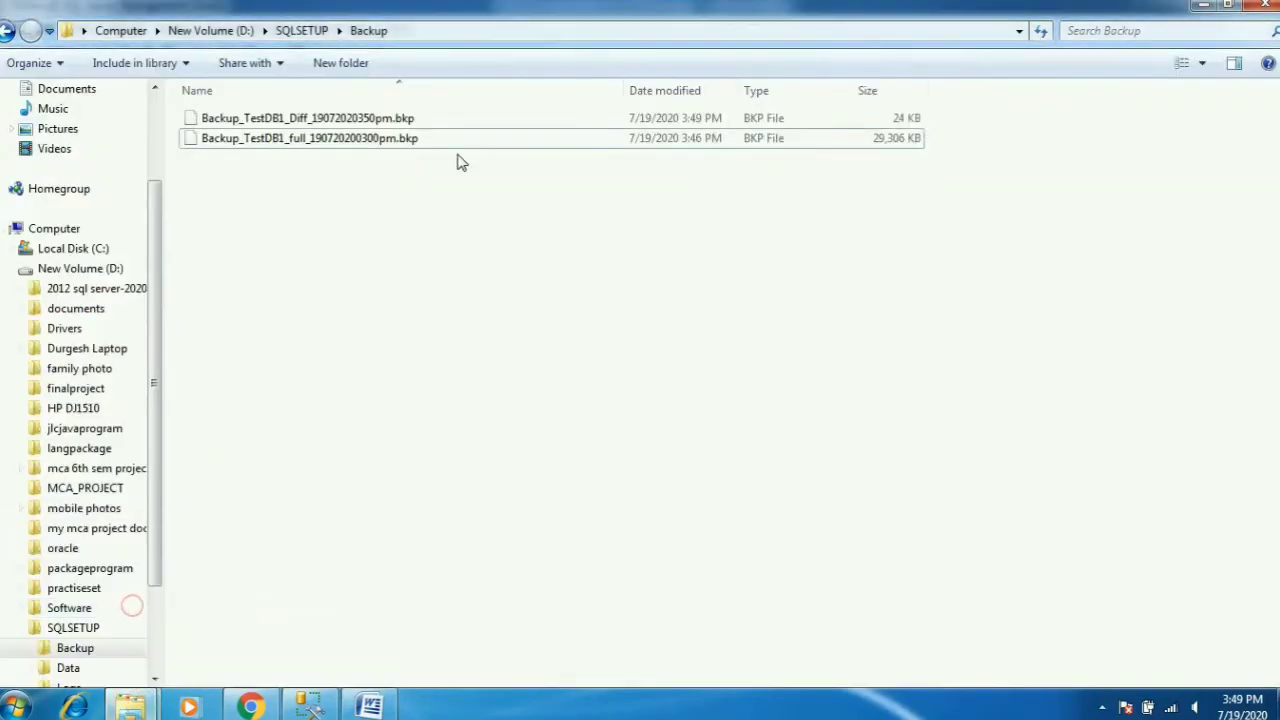
pyautogui.click(326, 120)
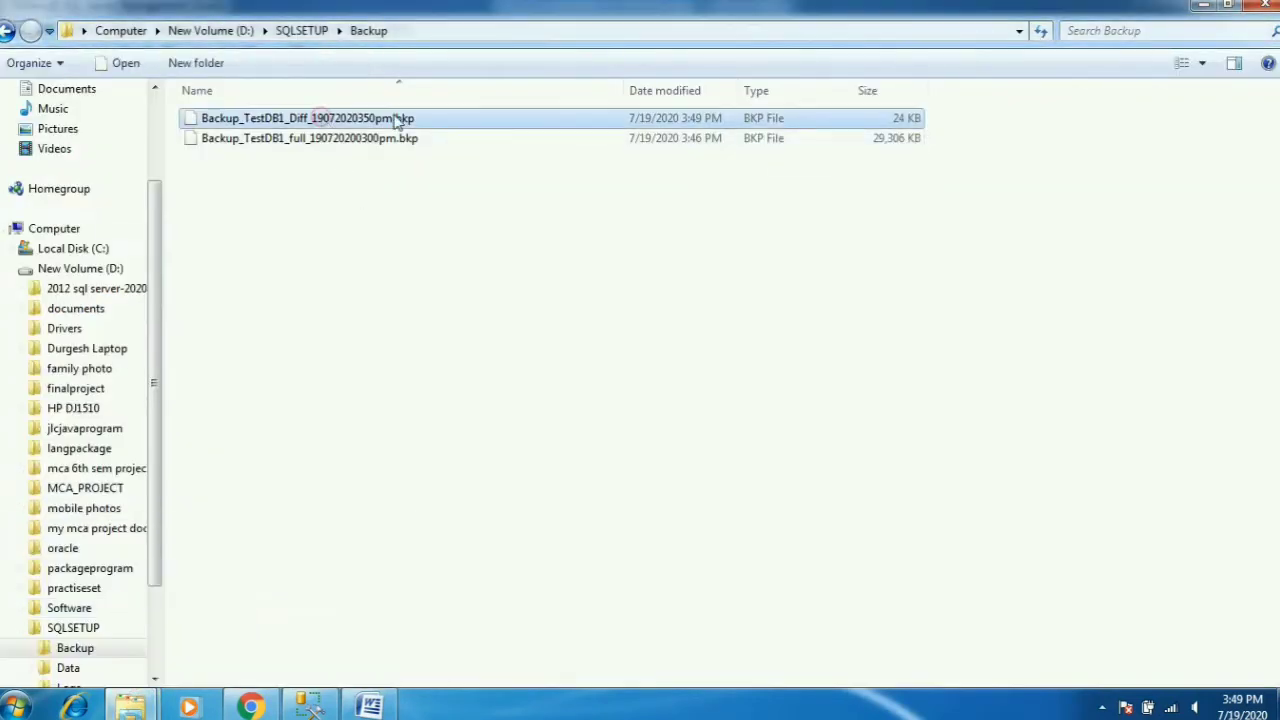
# Step: Switch back to SQL Server Management Studio and start a new TestDB1 backup task with the backup type Transaction Log
pyautogui.click(322, 140)
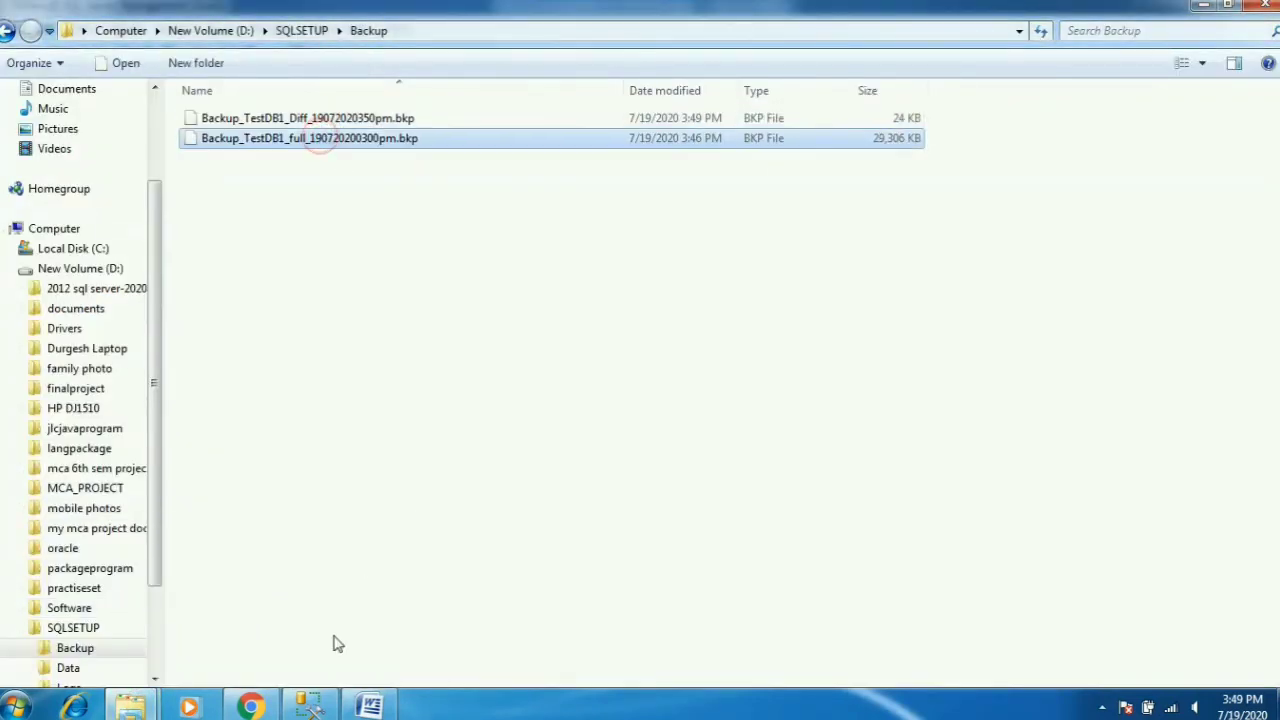
pyautogui.click(320, 705)
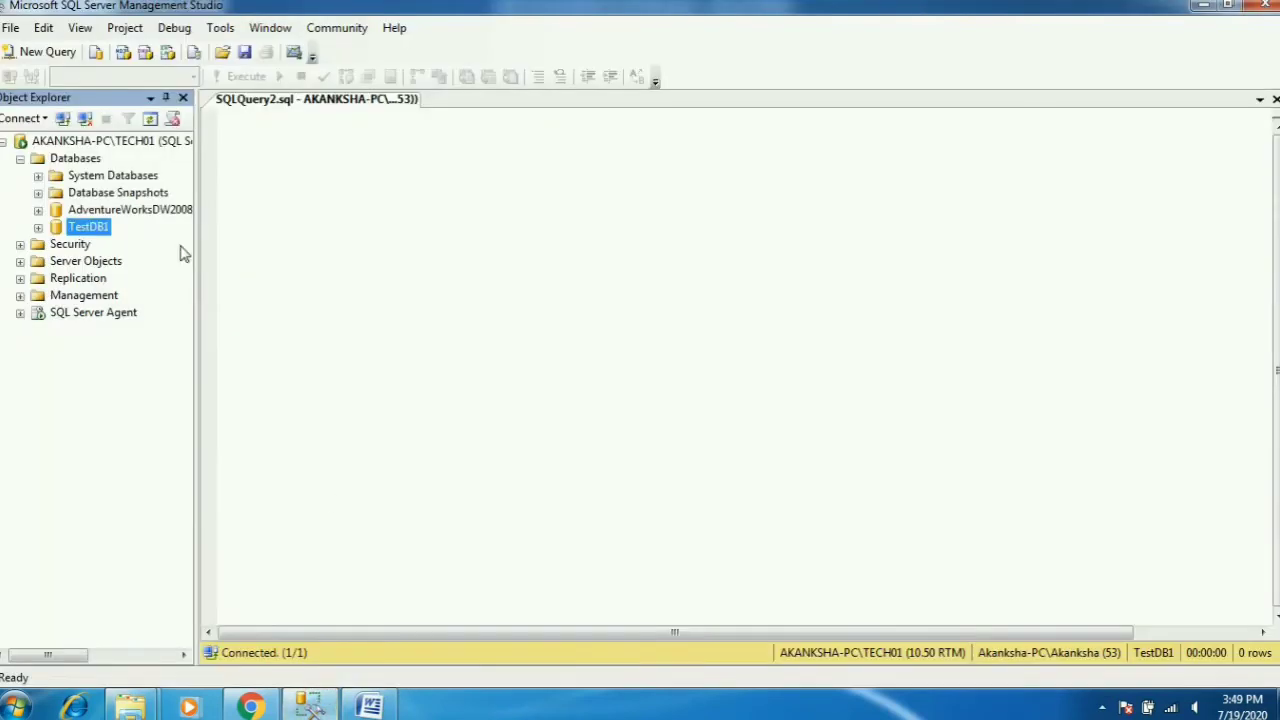
pyautogui.rightClick(101, 230)
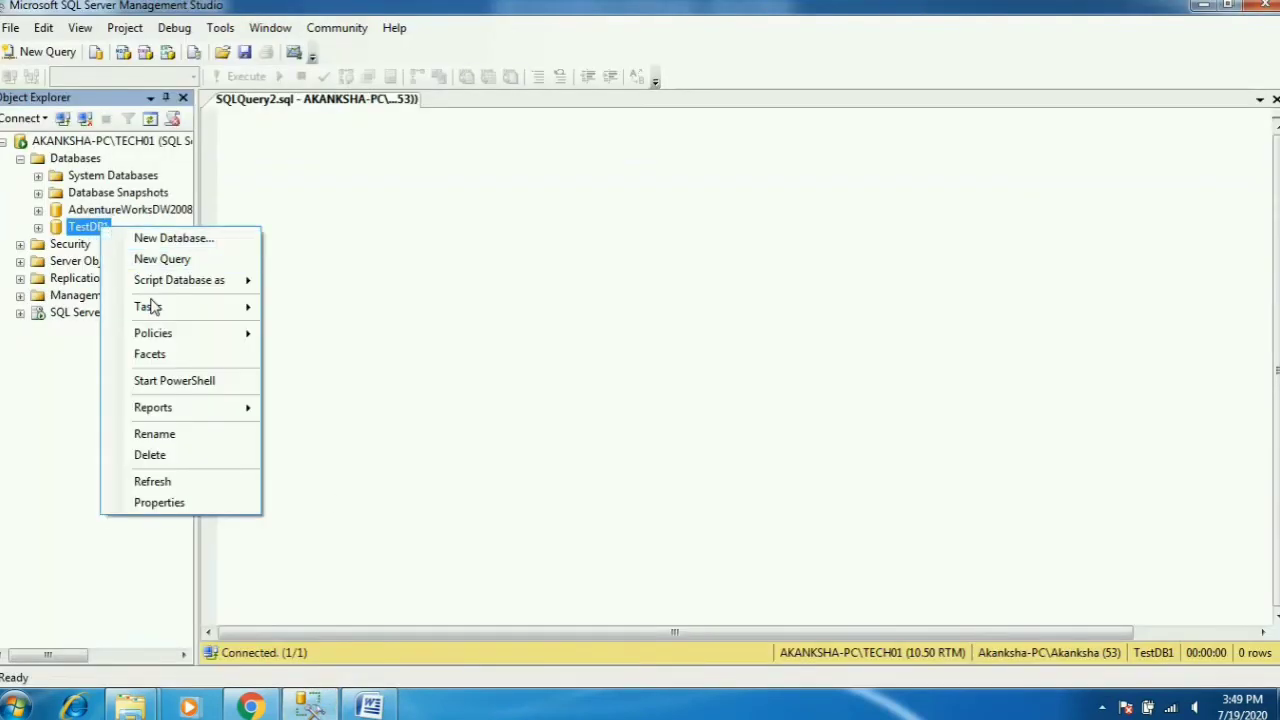
pyautogui.moveTo(157, 313)
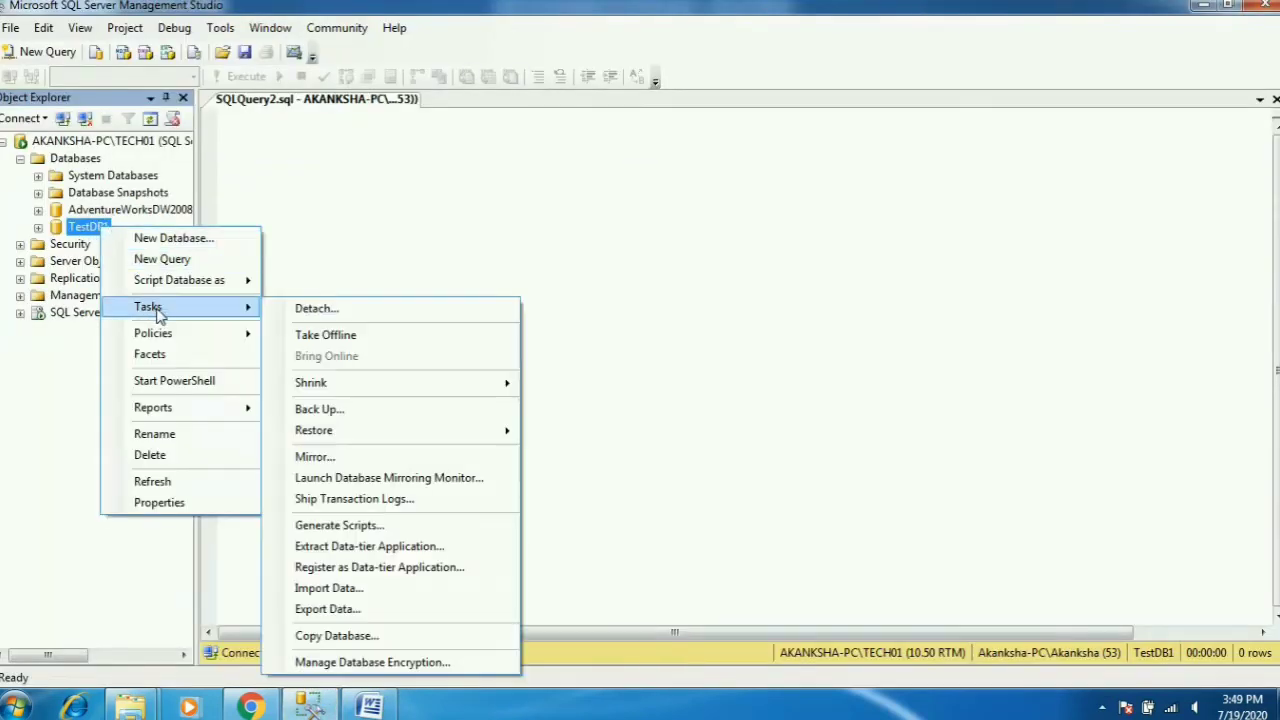
pyautogui.click(345, 410)
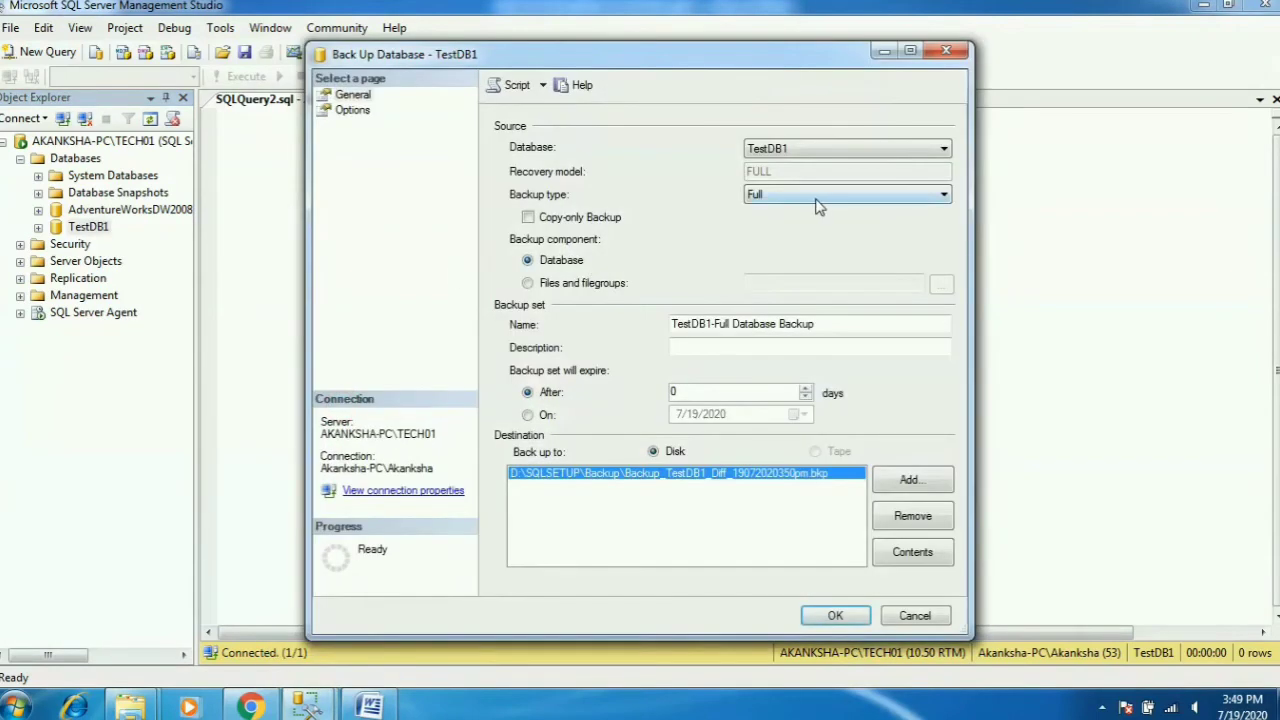
pyautogui.click(825, 197)
pyautogui.click(785, 239)
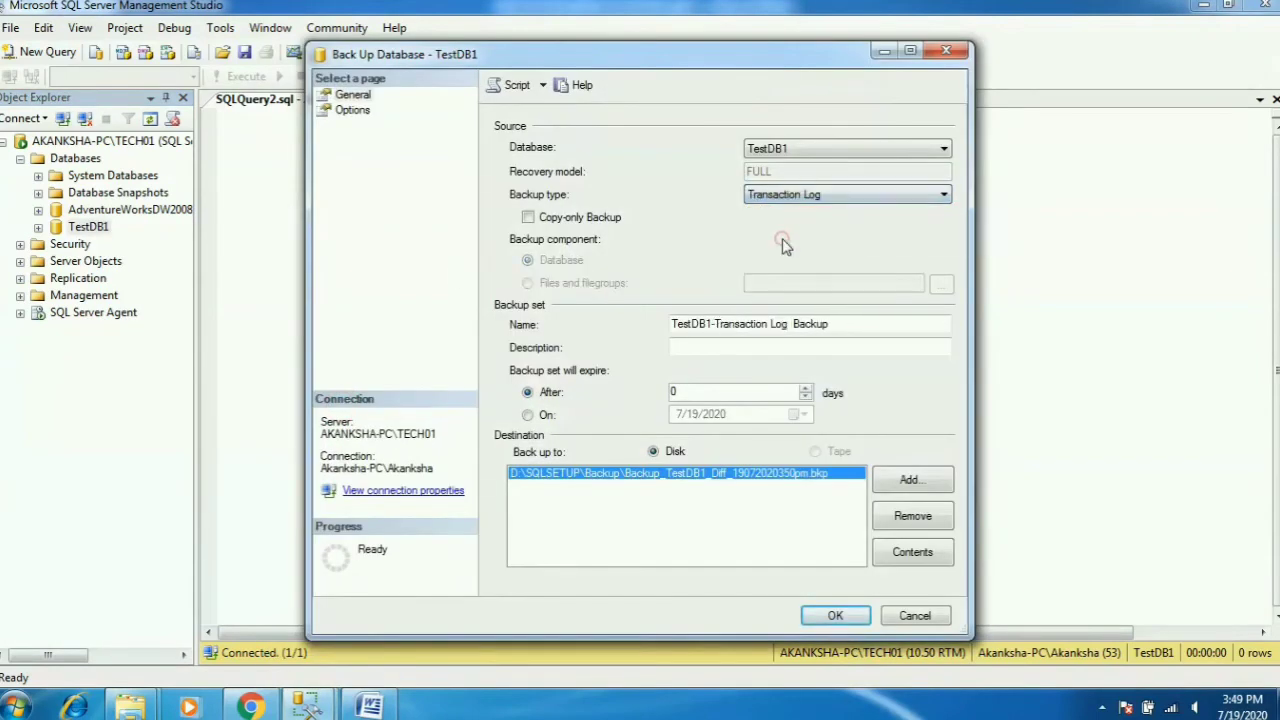
# Step: Replace the backup destination with the disk file BackupTestDB1_logs_190720200350.bkp in D:\SQLSETUP\Backup
pyautogui.click(895, 522)
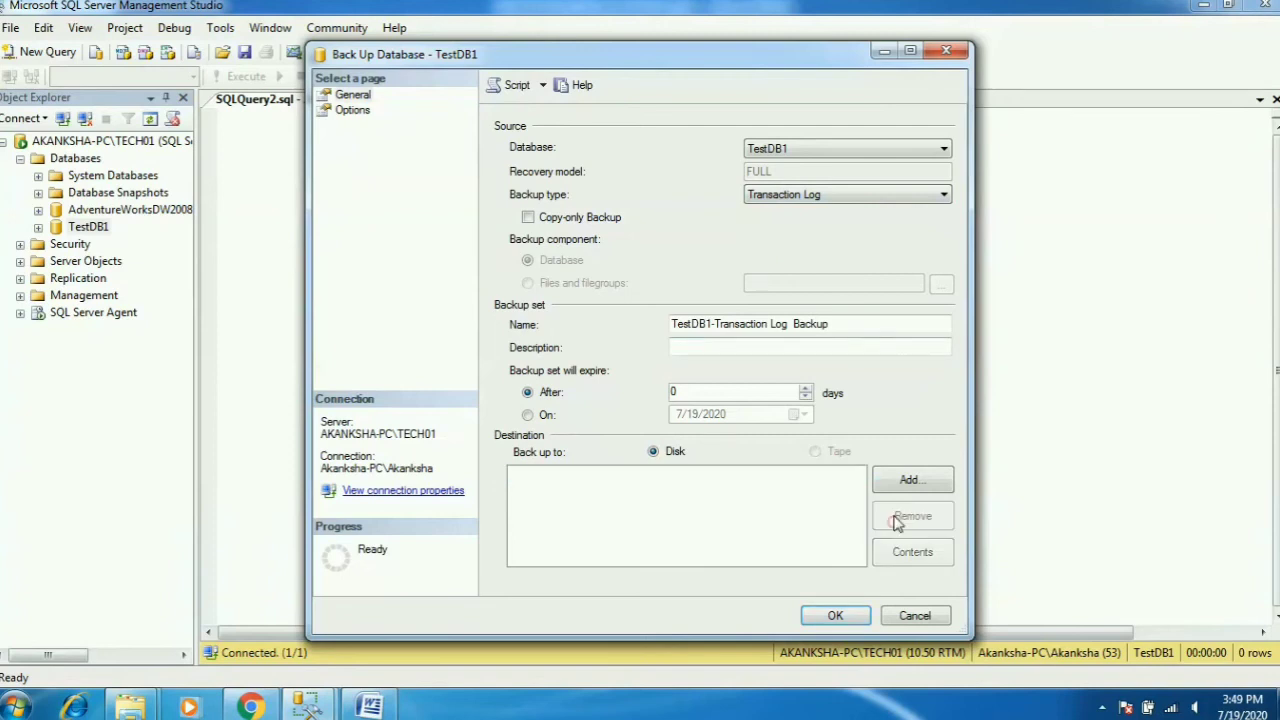
pyautogui.click(905, 481)
pyautogui.click(795, 350)
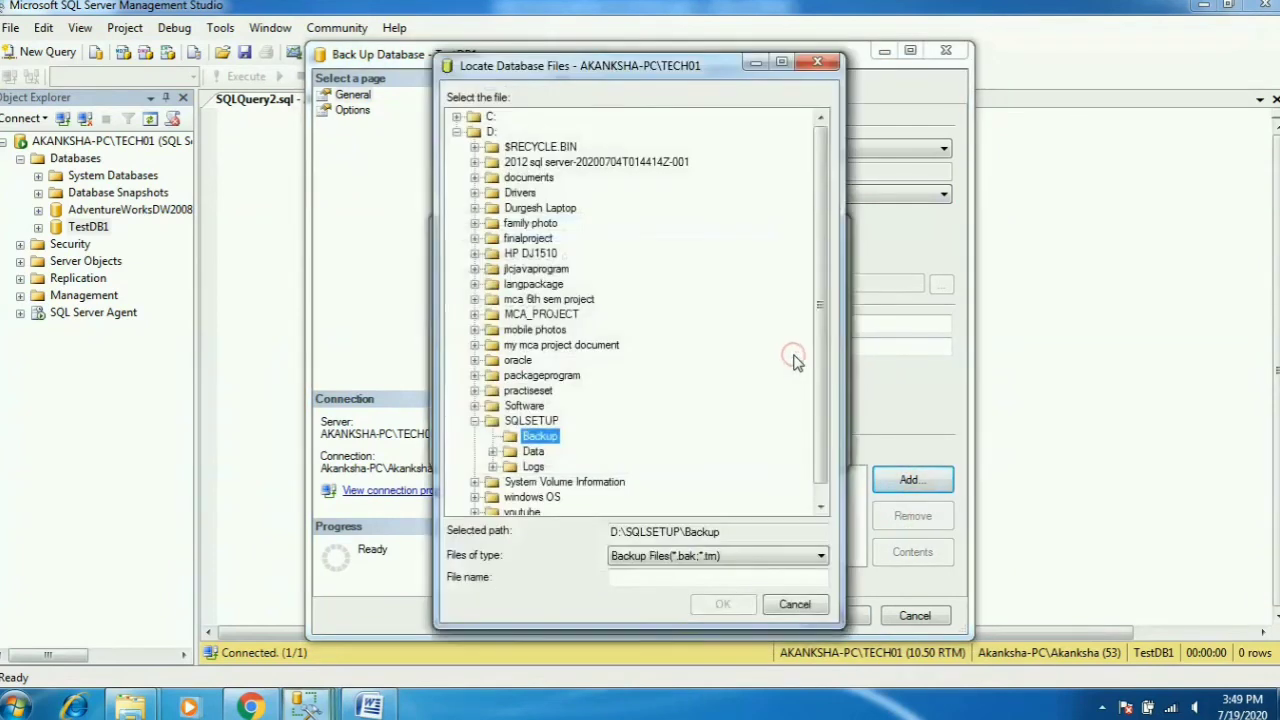
pyautogui.click(634, 581)
pyautogui.write('Ba')
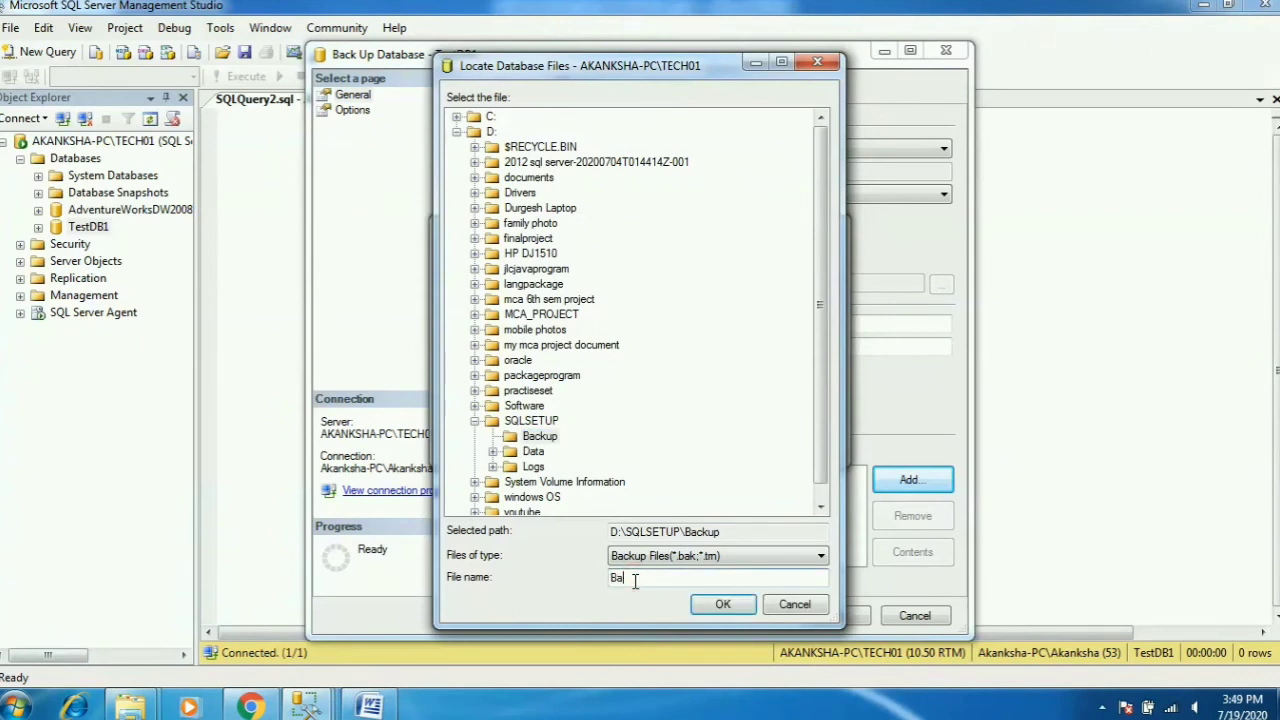
pyautogui.write('ckupTestDB1_logs_1907')
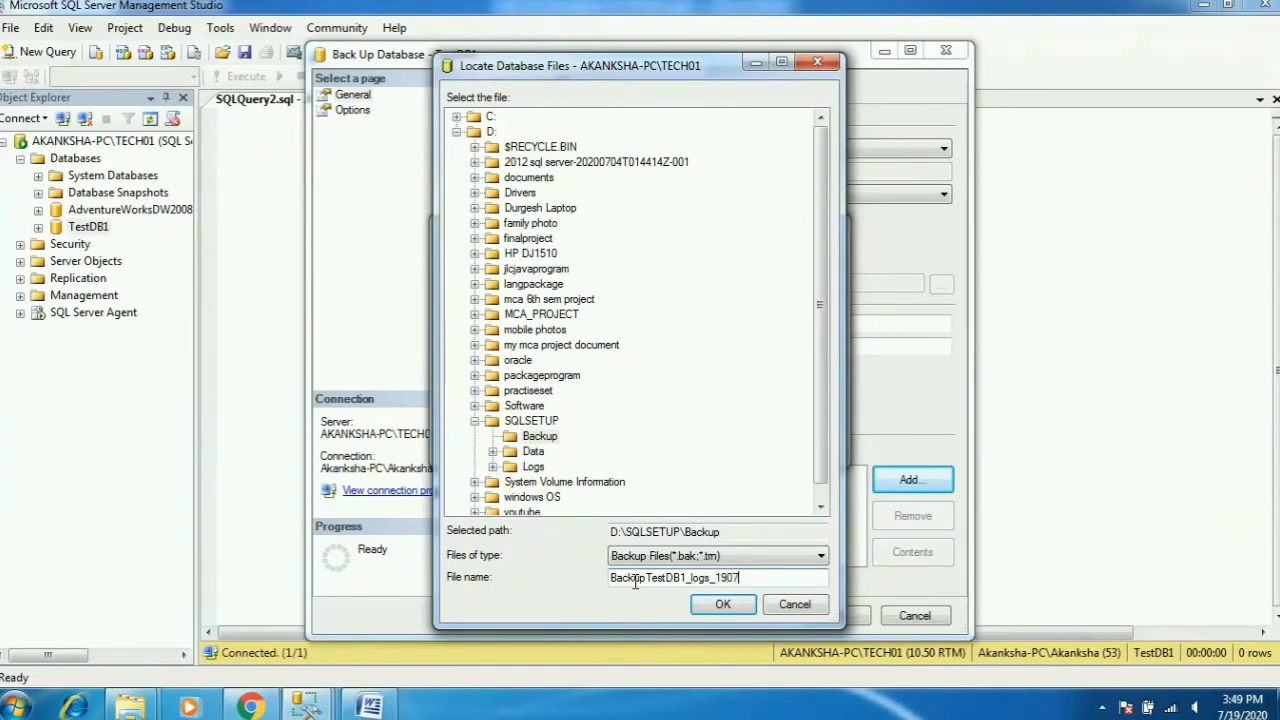
pyautogui.write('2020')
pyautogui.write('03')
pyautogui.write('50.bkp')
pyautogui.click(722, 605)
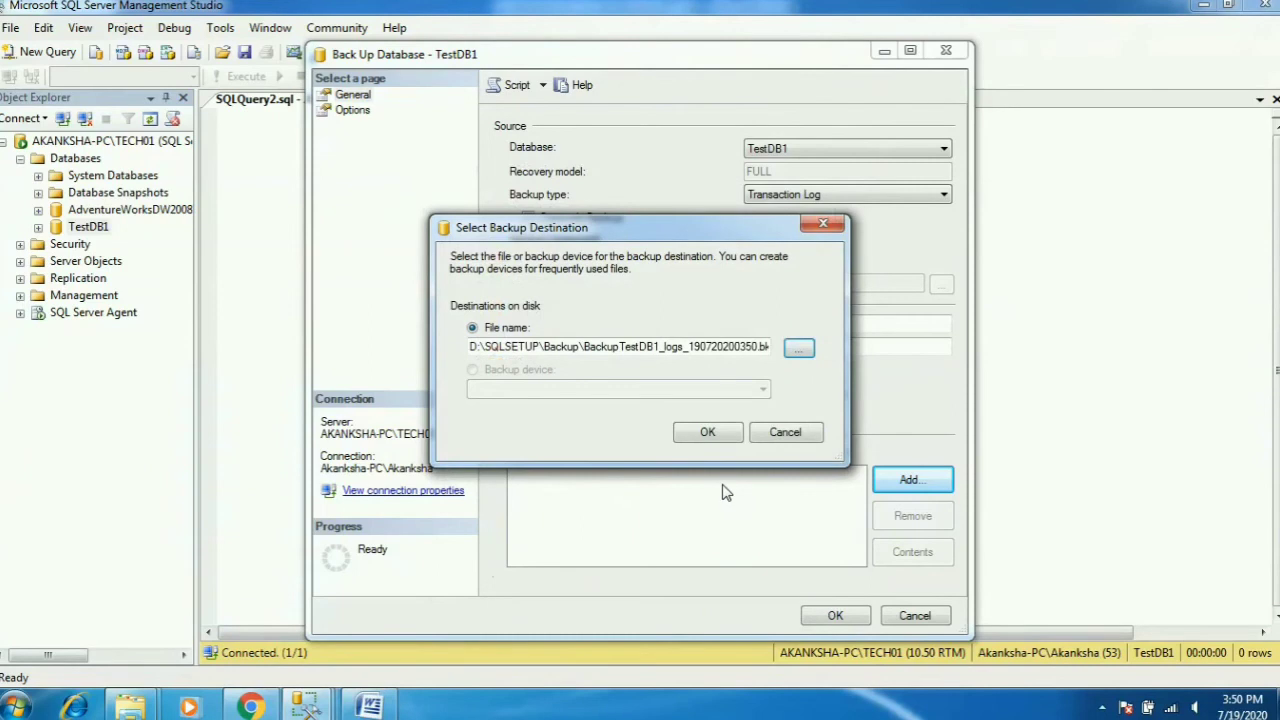
pyautogui.click(708, 433)
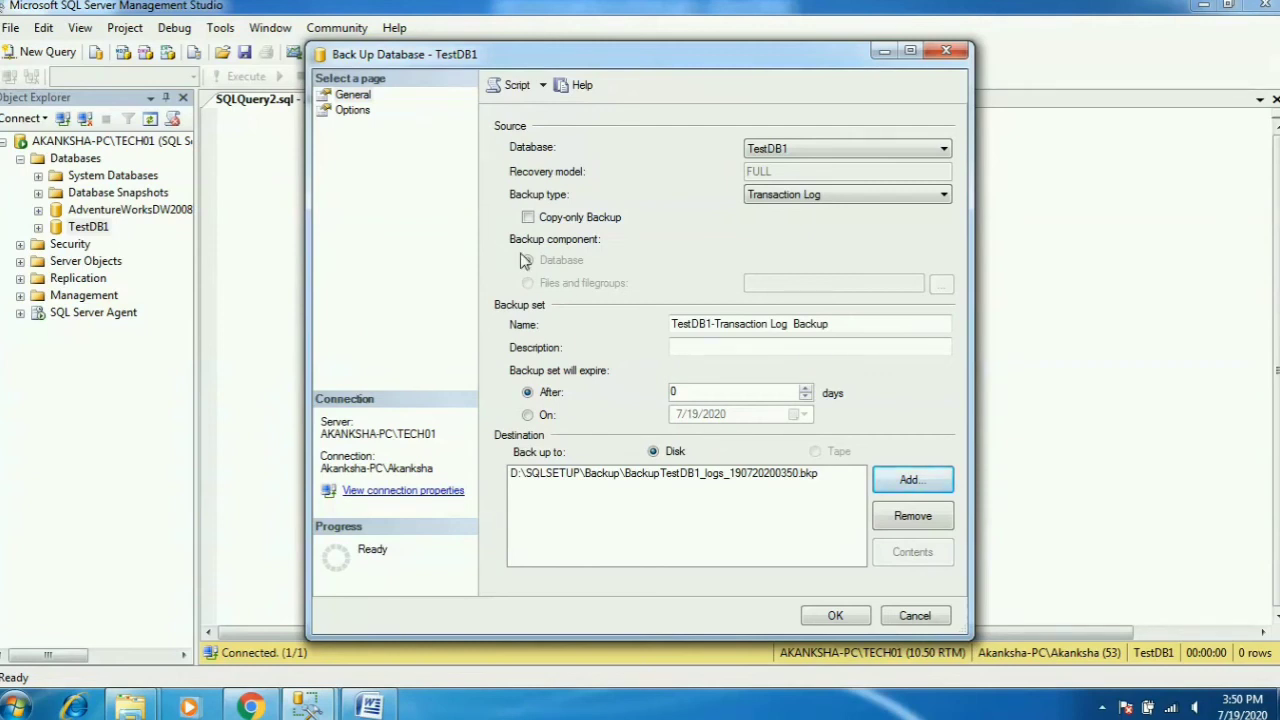
# Step: Set the transaction log backup's compression to Compress backup and run it
pyautogui.click(360, 112)
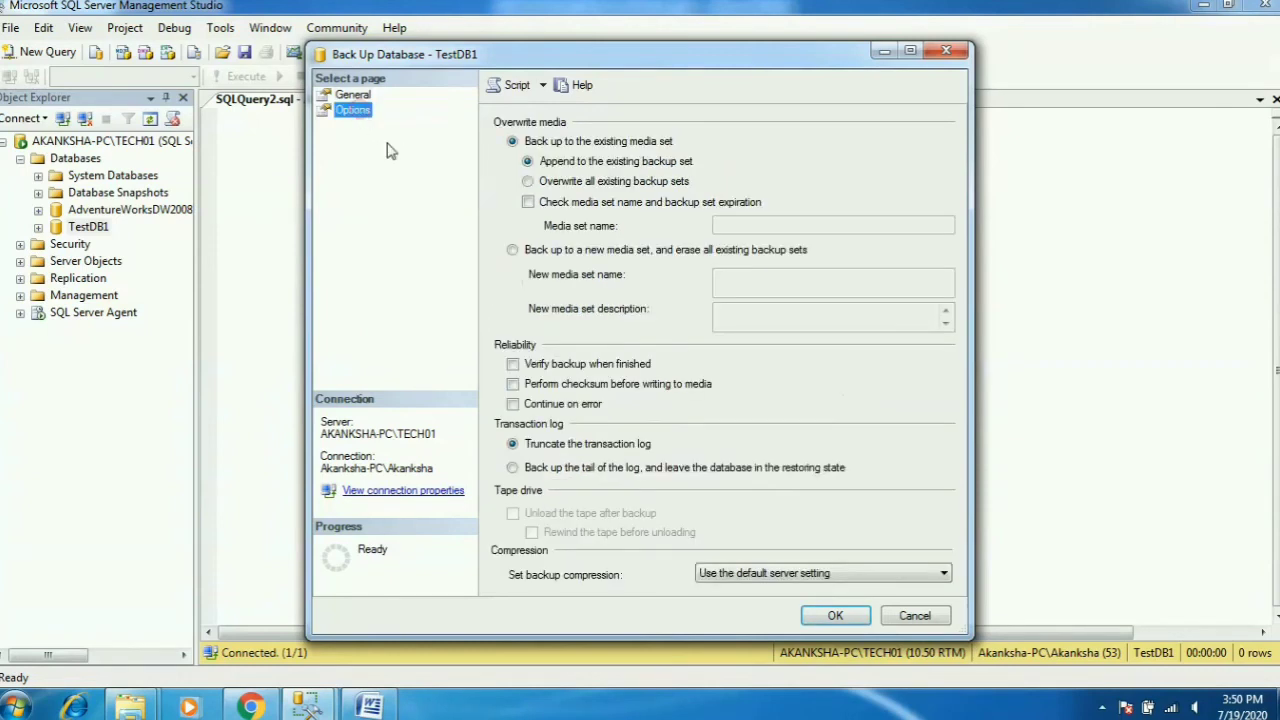
pyautogui.click(765, 576)
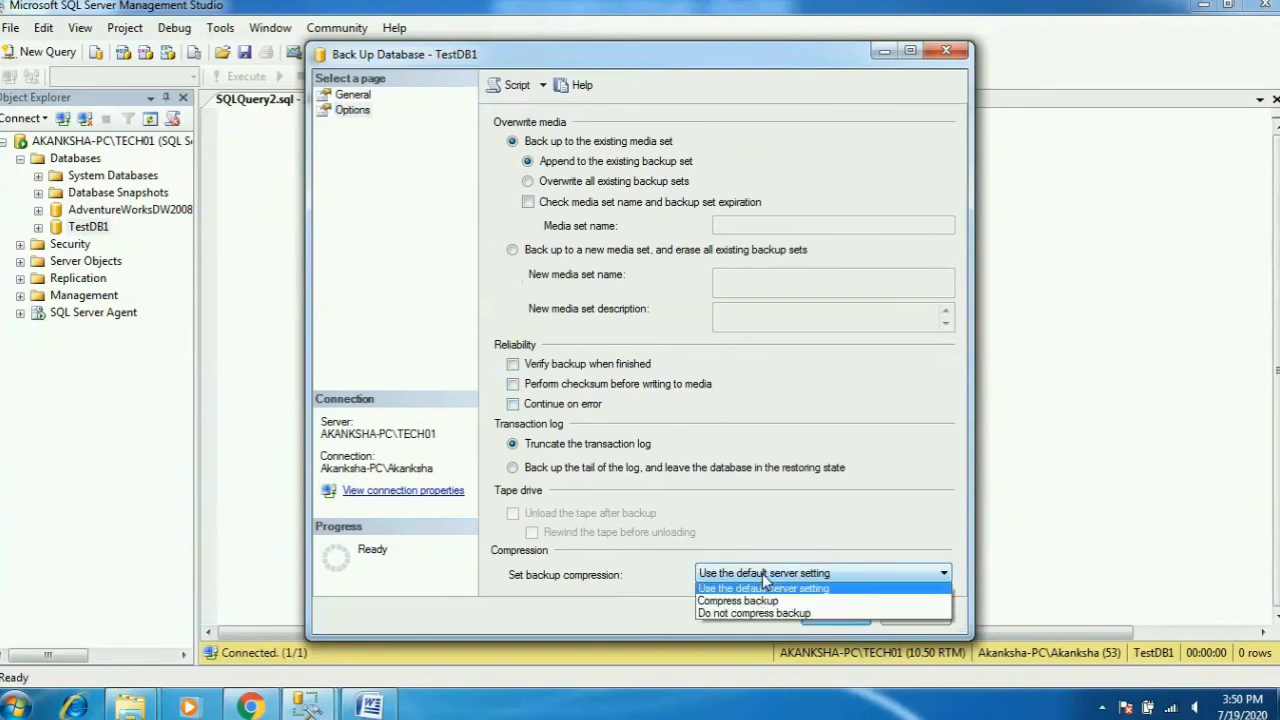
pyautogui.click(734, 604)
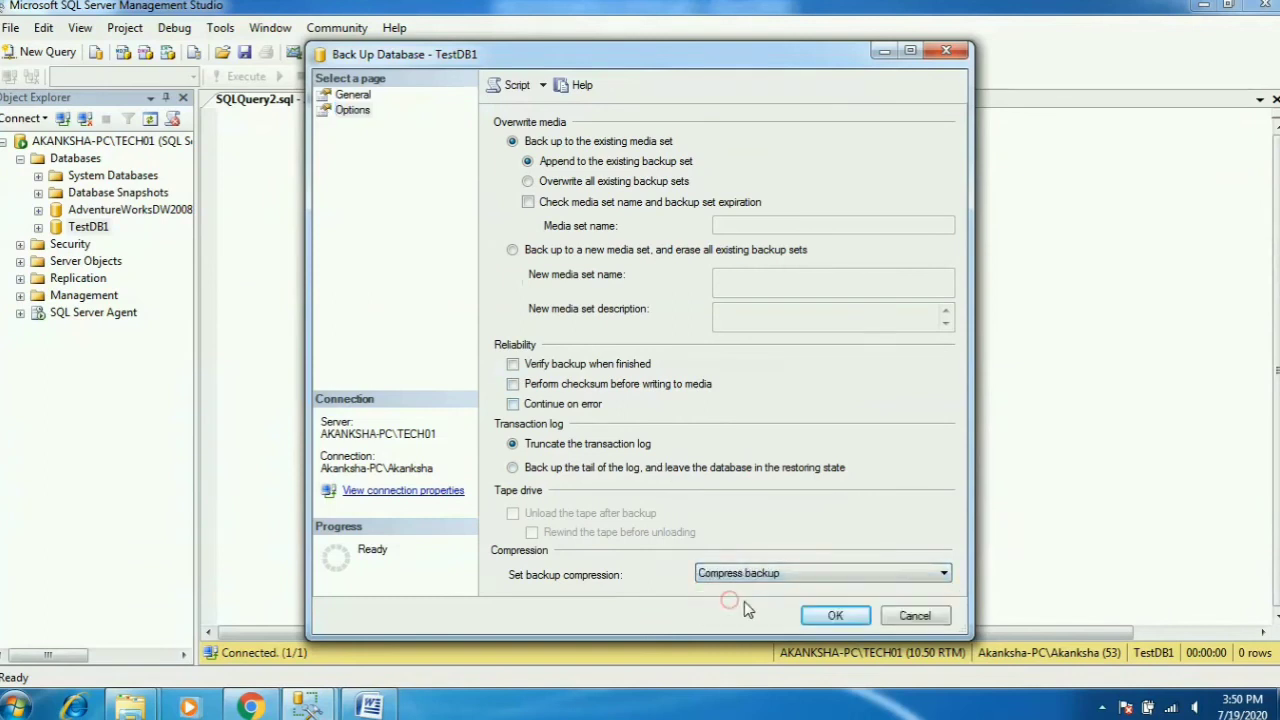
pyautogui.click(817, 619)
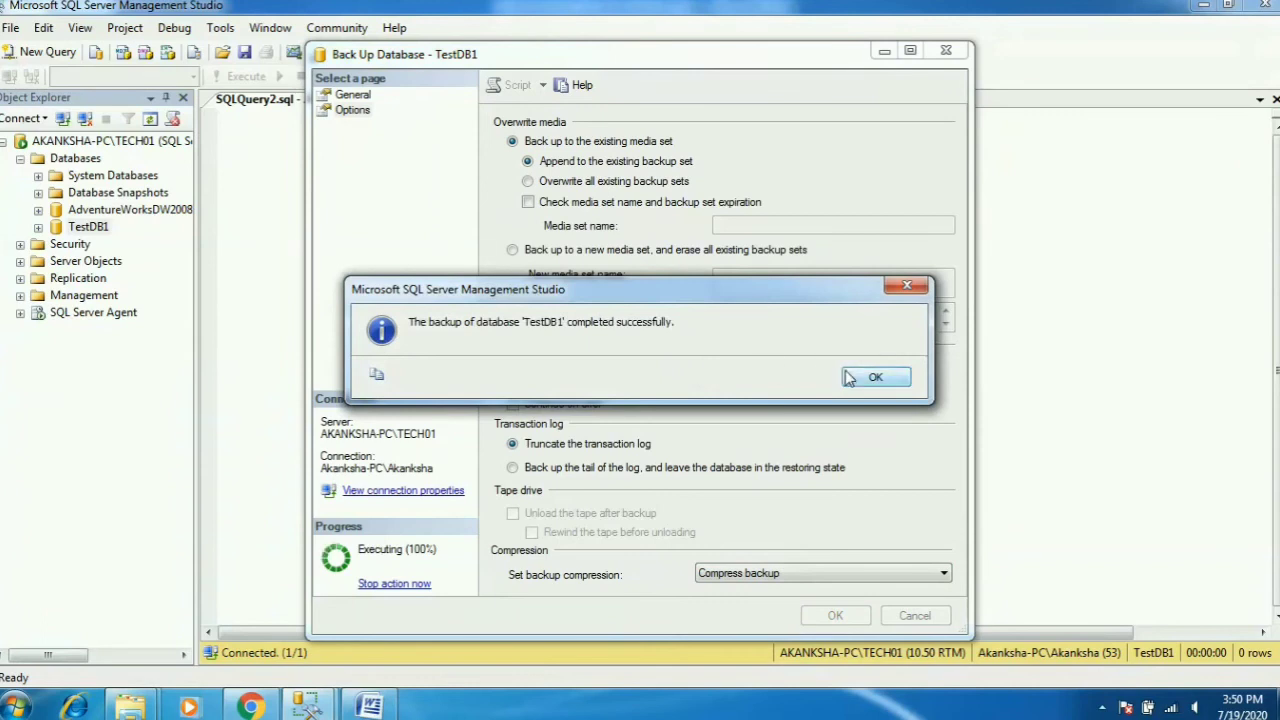
pyautogui.click(864, 378)
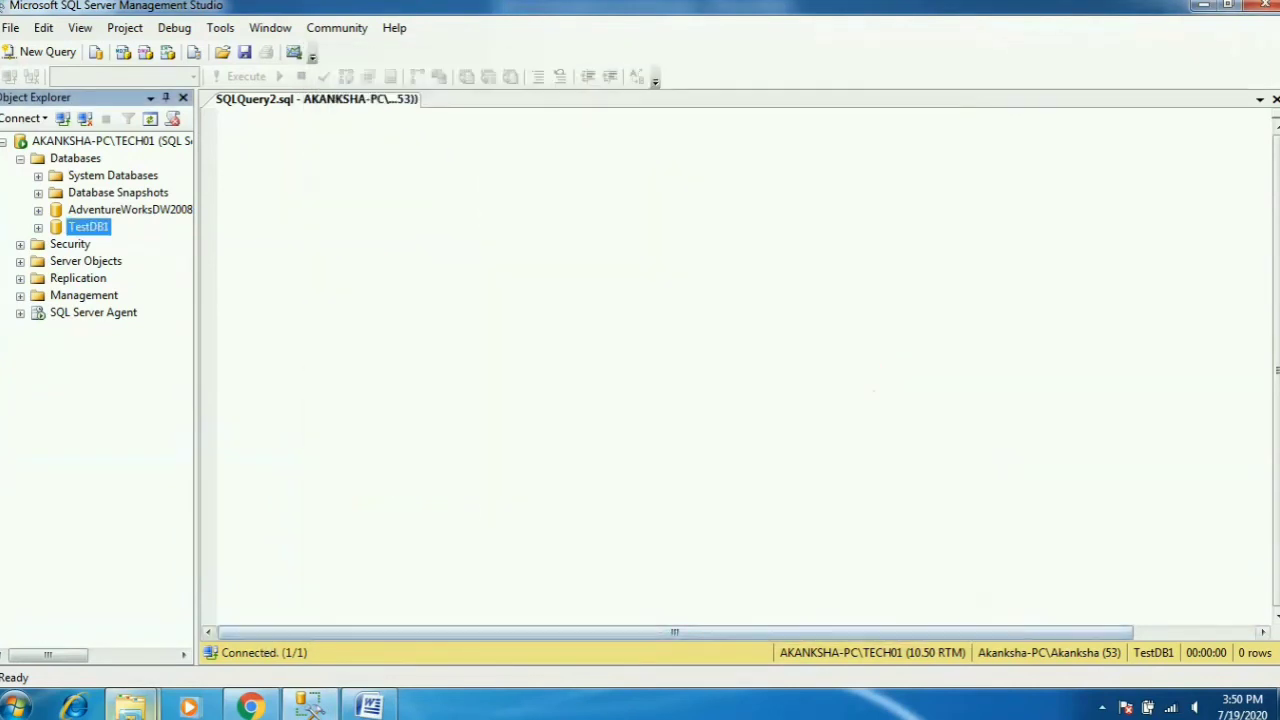
# Step: Switch to Windows Explorer and check the transaction log backup file of TestDB1 alongside the differential one in D:\SQLSETUP\Backup
pyautogui.click(129, 706)
pyautogui.click(128, 604)
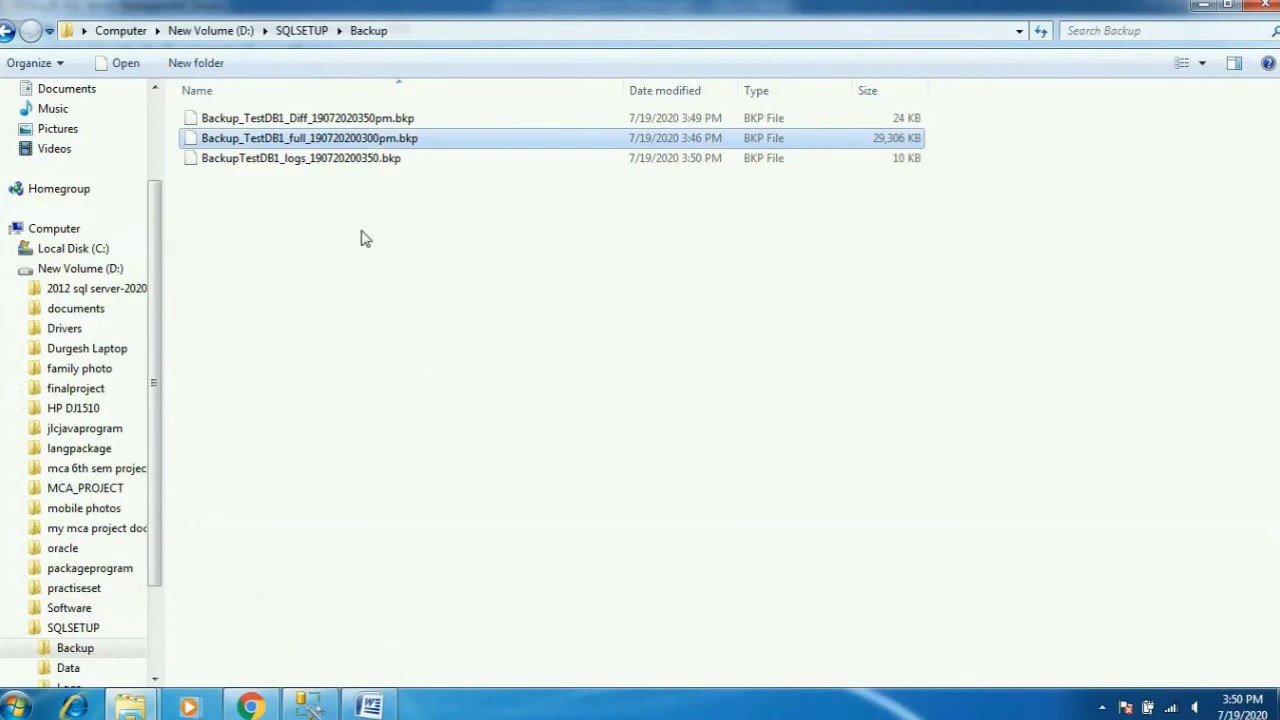
pyautogui.click(334, 165)
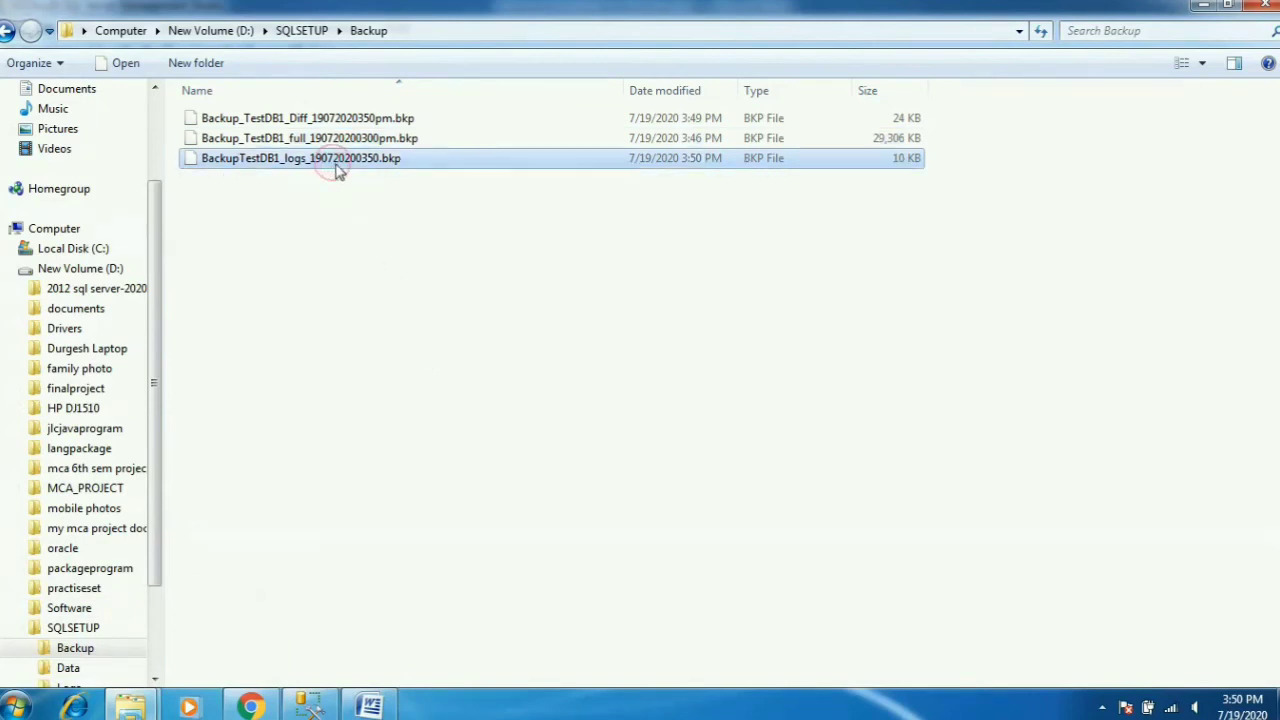
pyautogui.click(372, 120)
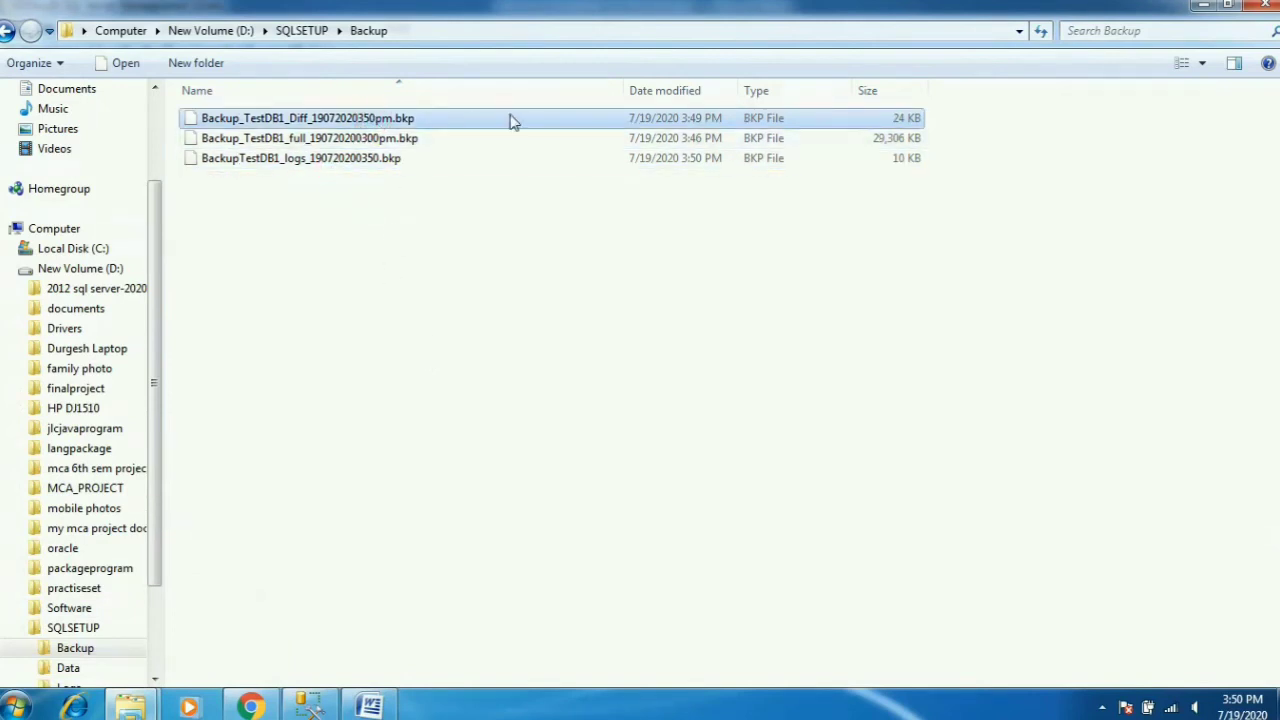
# Step: Sort the backup files by date modified, oldest first, and go through them from full to differential to log
pyautogui.click(645, 95)
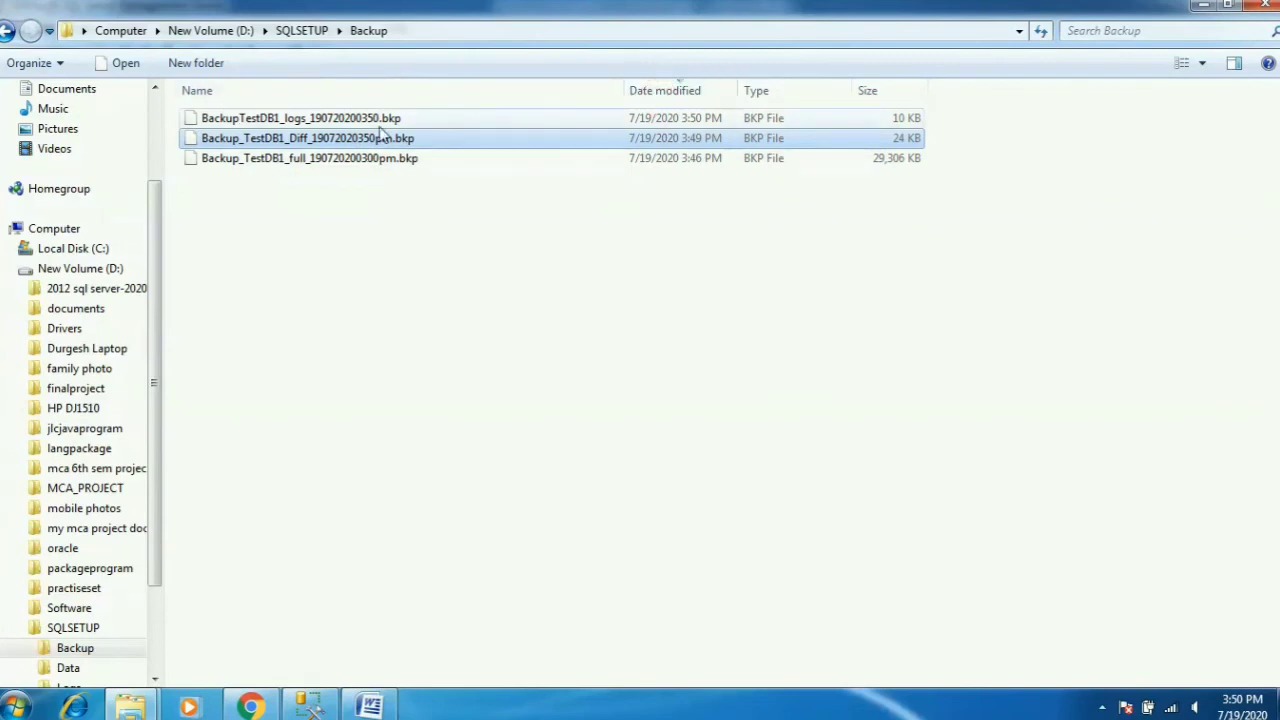
pyautogui.click(657, 92)
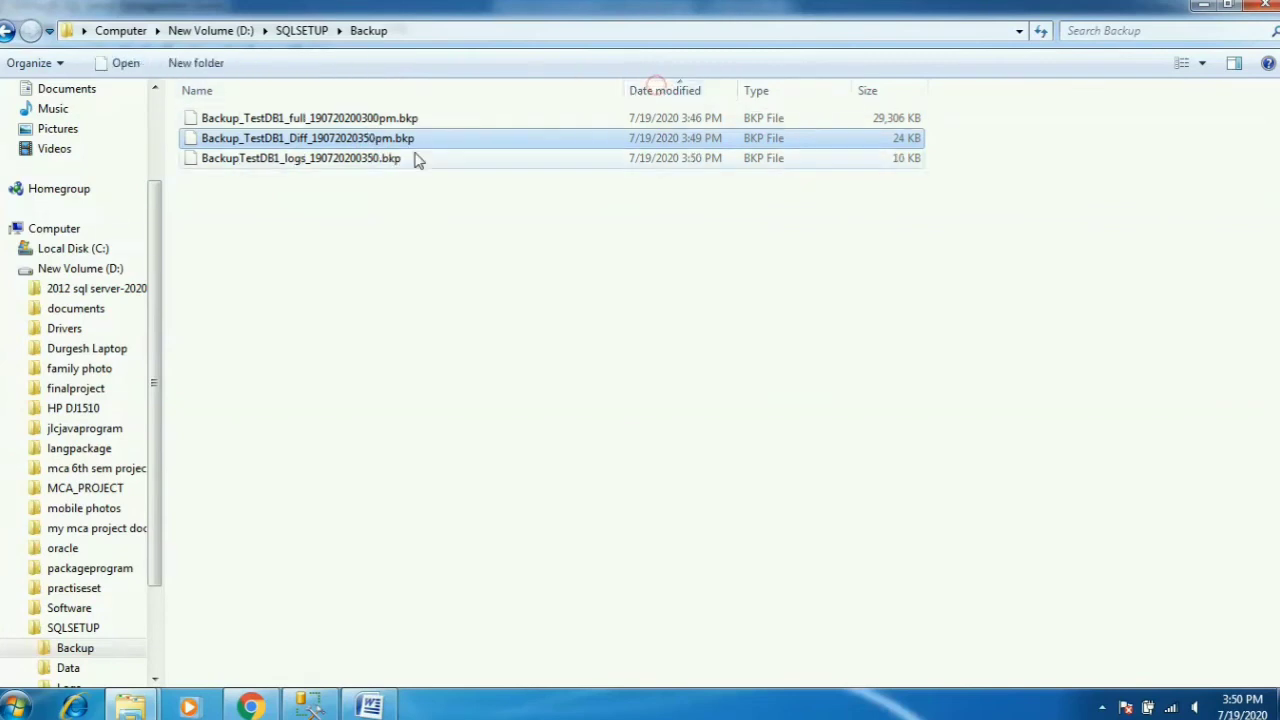
pyautogui.click(340, 120)
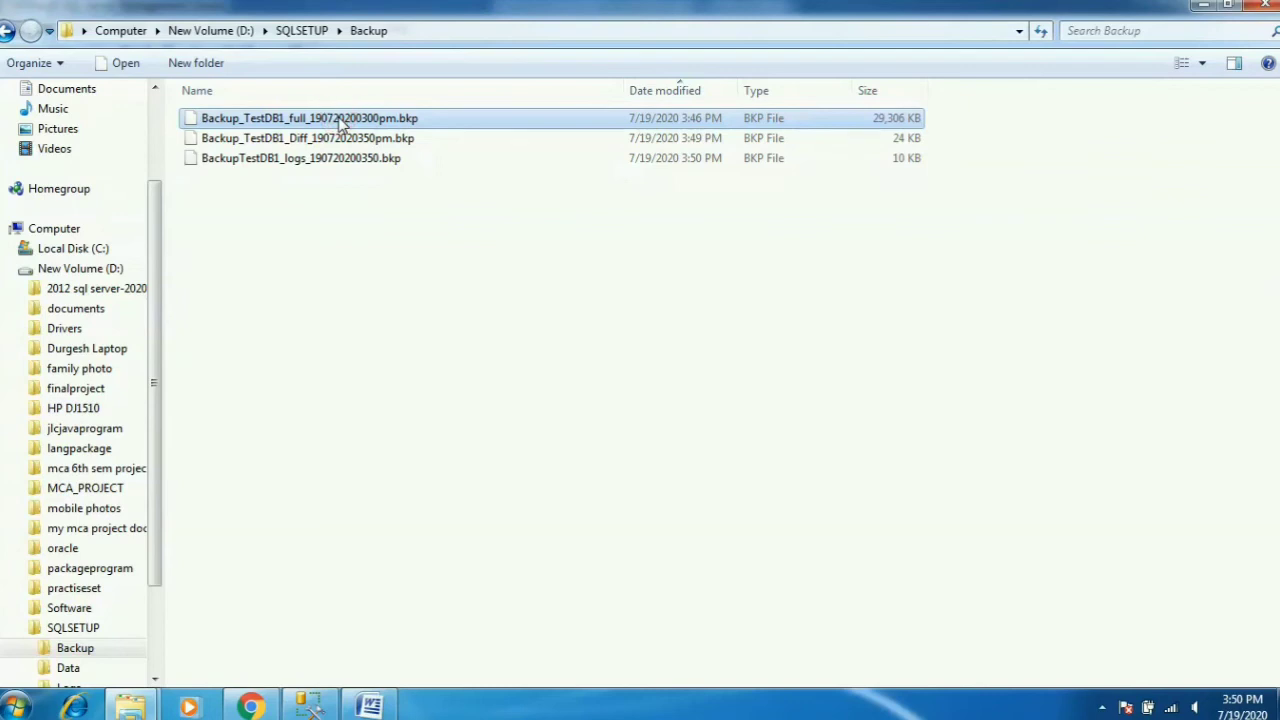
pyautogui.press('Down')
pyautogui.press('Down')
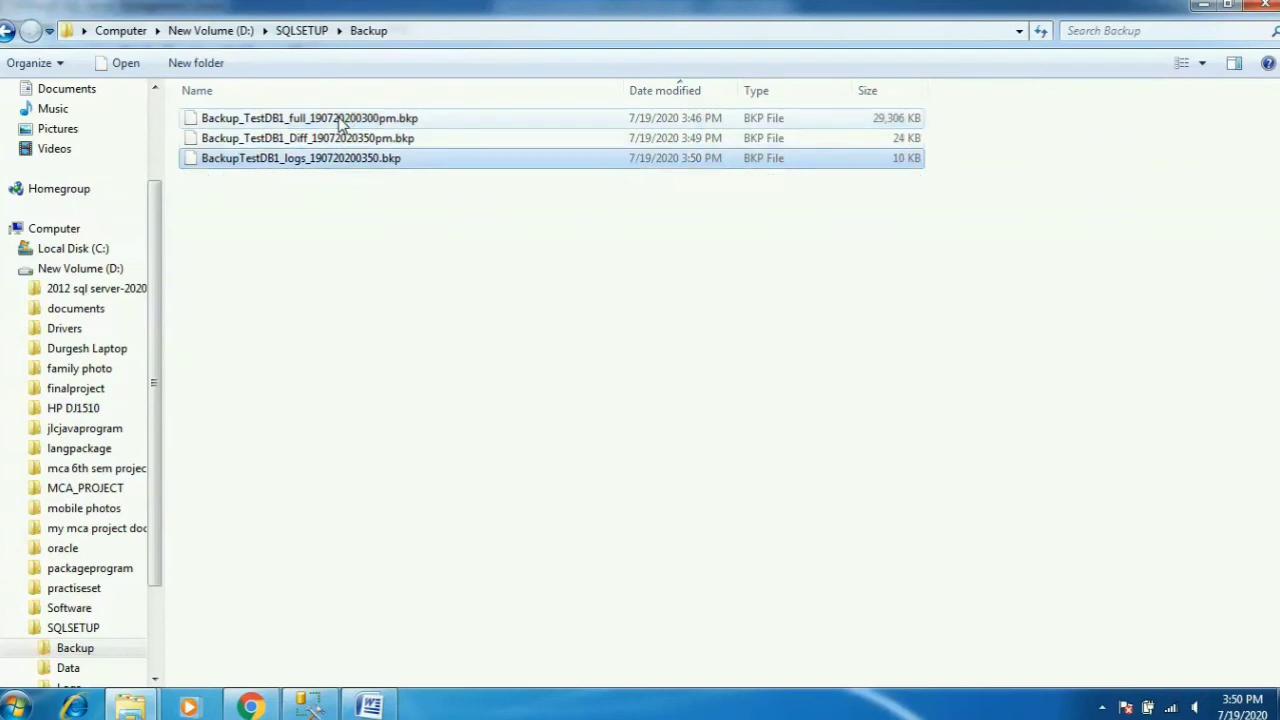
# Step: Switch to Microsoft Word and review the backup types and script option explanations in the Understanding SQL Server Backup Types document
pyautogui.click(310, 705)
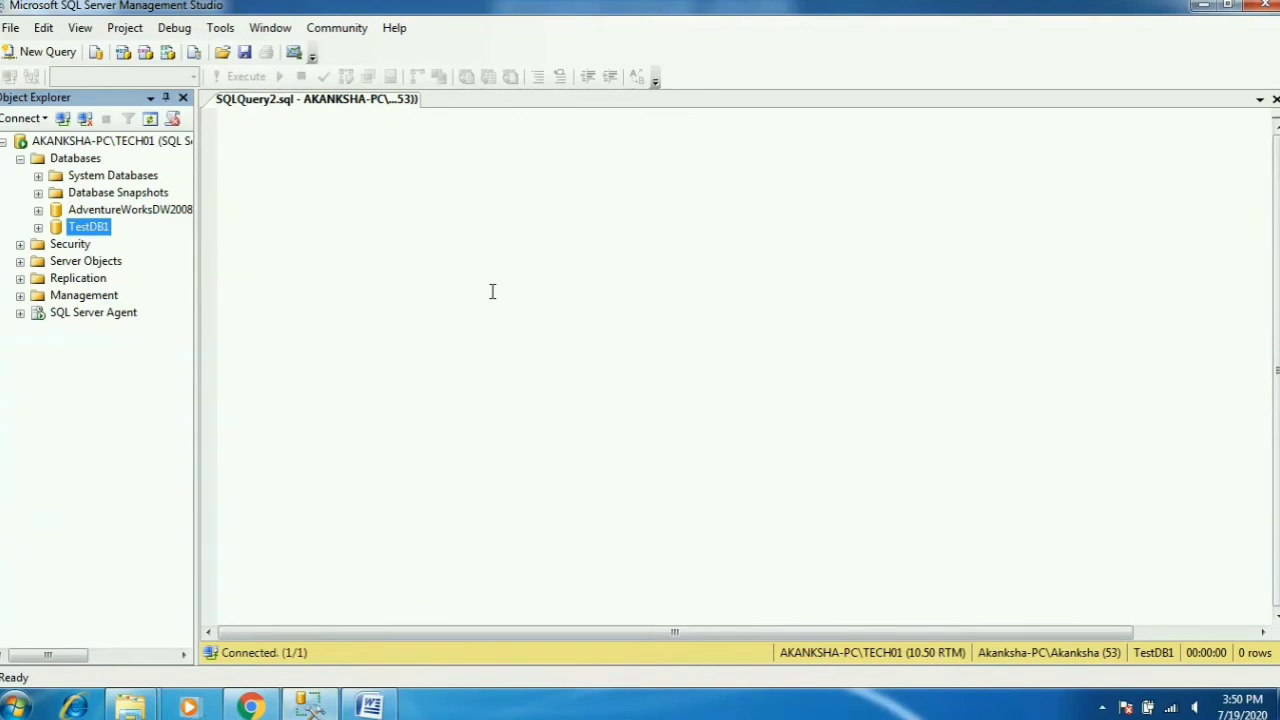
pyautogui.click(370, 705)
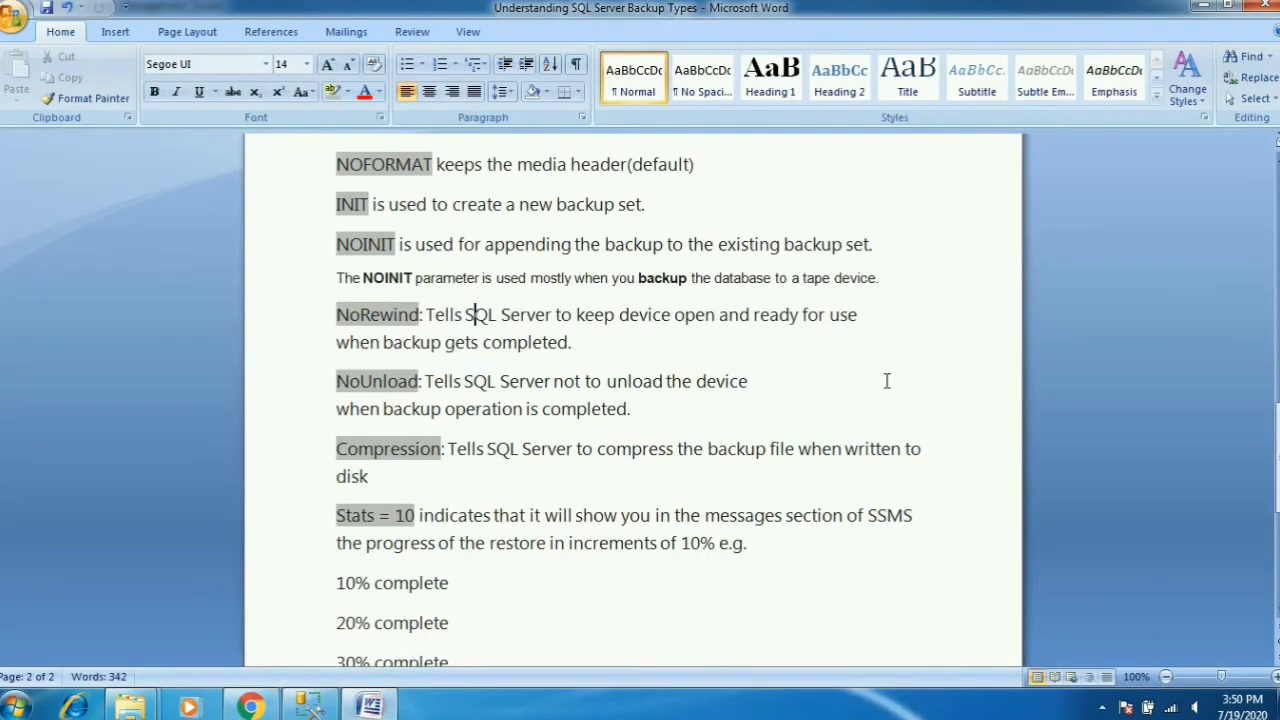
pyautogui.moveTo(1277, 441); pyautogui.dragTo(1277, 205)
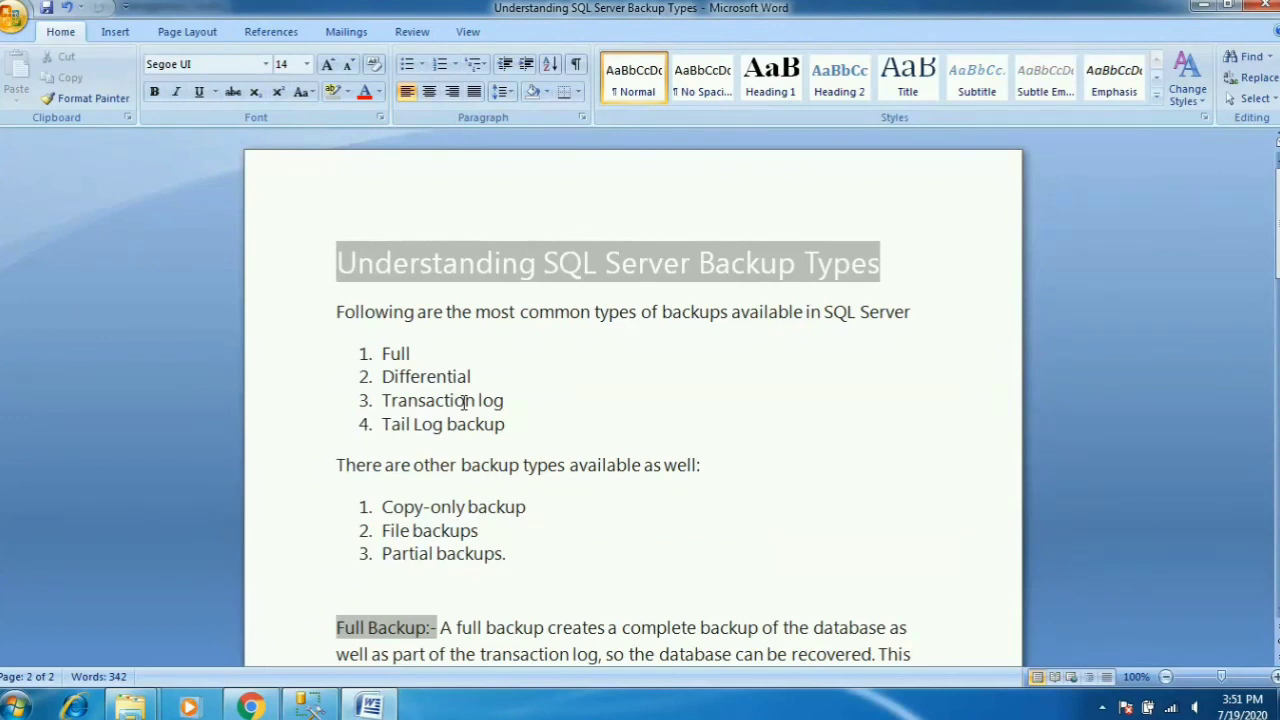
pyautogui.click(312, 706)
pyautogui.click(312, 706)
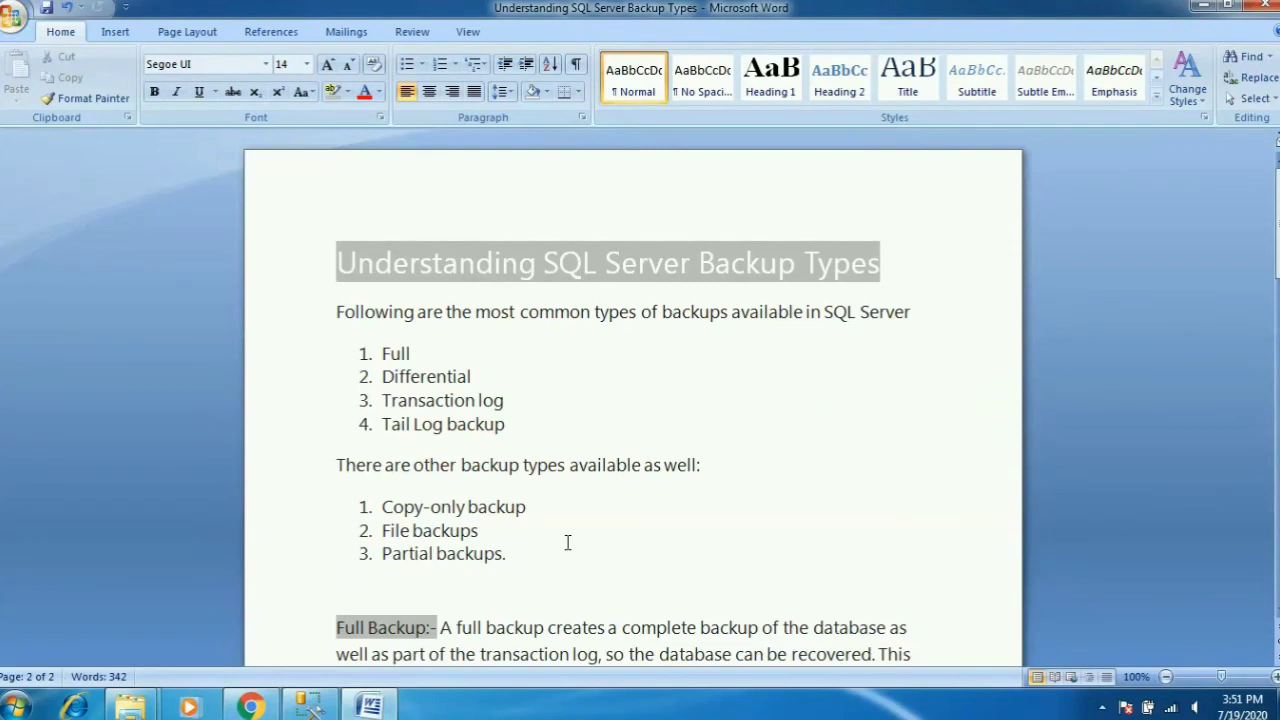
pyautogui.click(316, 706)
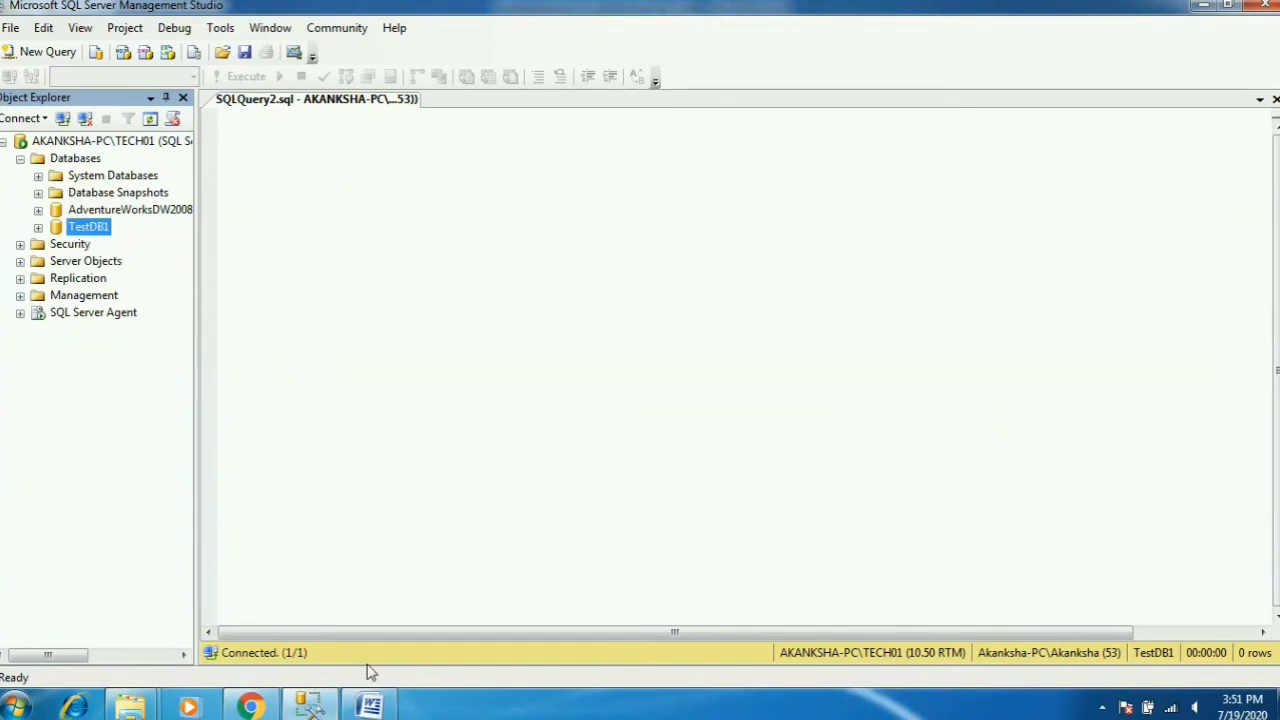
pyautogui.click(370, 706)
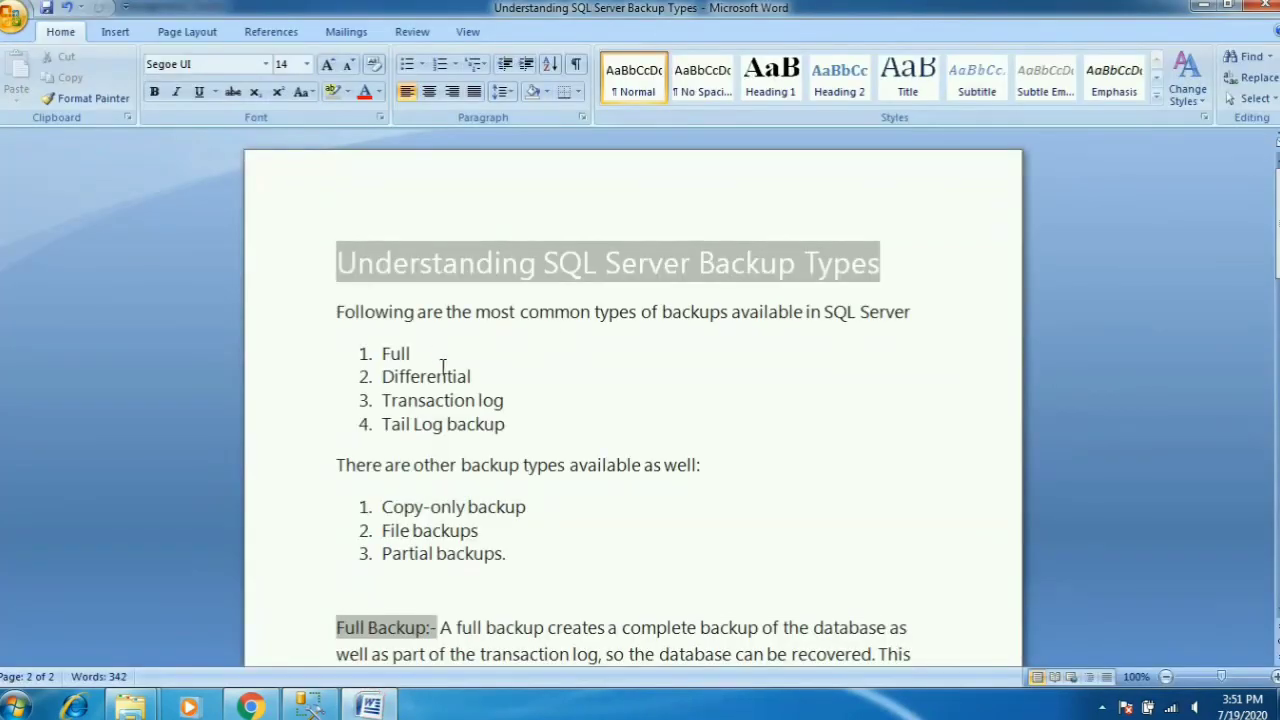
pyautogui.moveTo(1278, 252); pyautogui.dragTo(1278, 482)
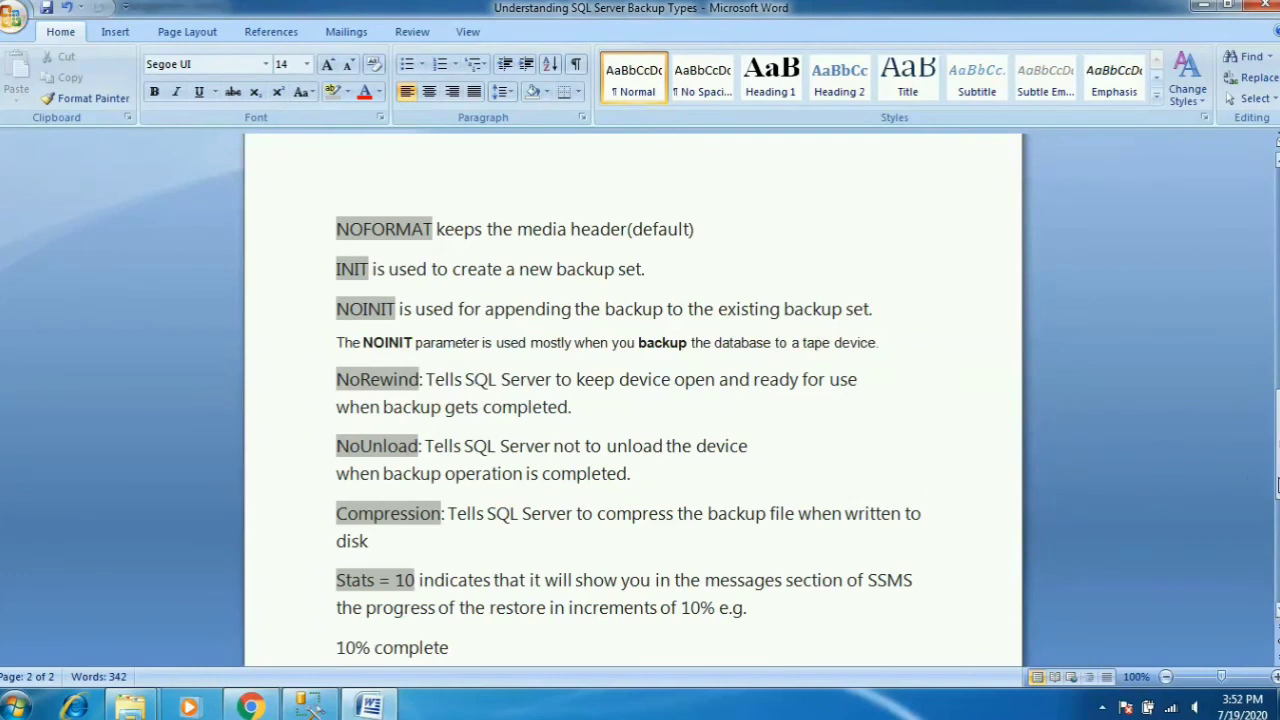
pyautogui.moveTo(1278, 468); pyautogui.dragTo(1278, 246)
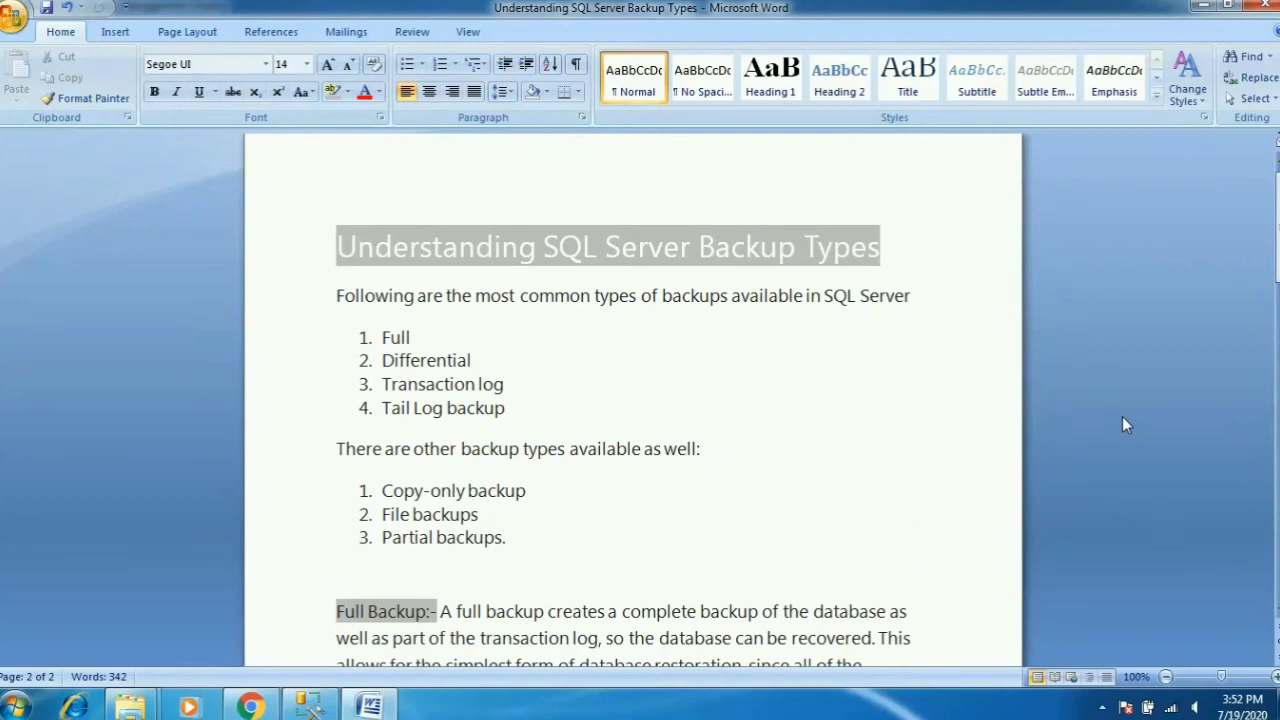